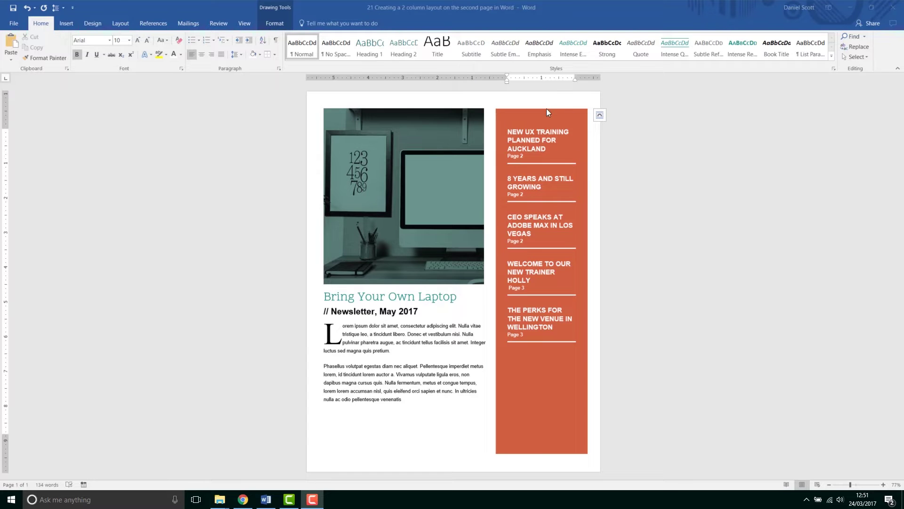
Drag the red headline box to the right, then undo the move
{"action": "left_click_drag", "start_coordinate": [547, 112], "coordinate": [627, 118]}
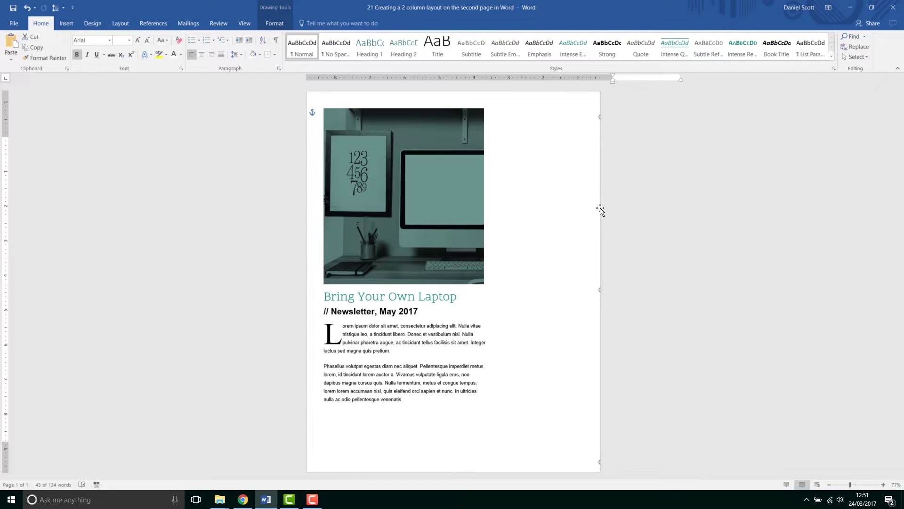
{"action": "key", "text": "ctrl+z"}
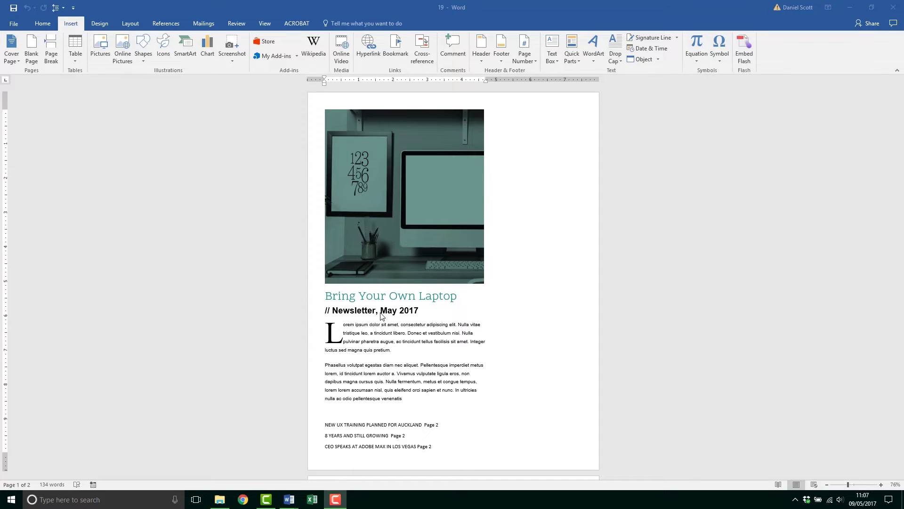
Put the insertion point just before the 'Bring Your Own Laptop' heading
{"action": "left_click", "coordinate": [396, 349]}
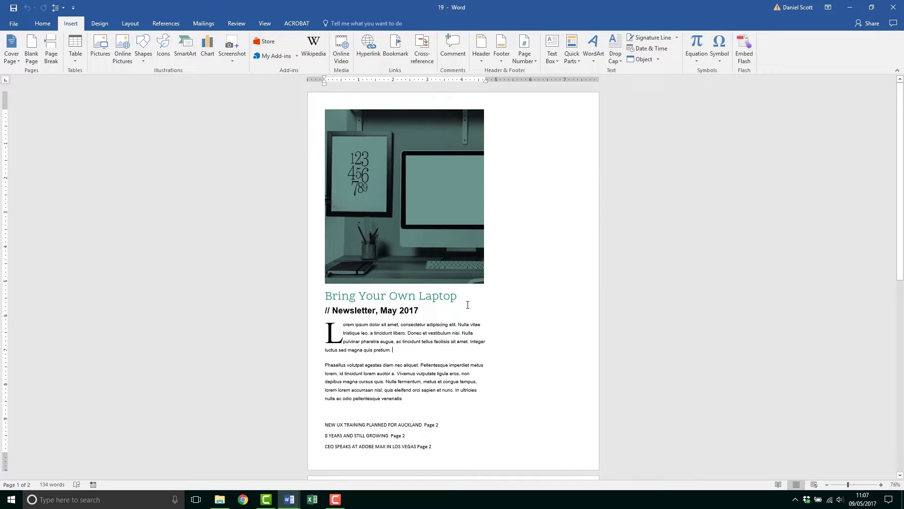
{"action": "left_click", "coordinate": [484, 297]}
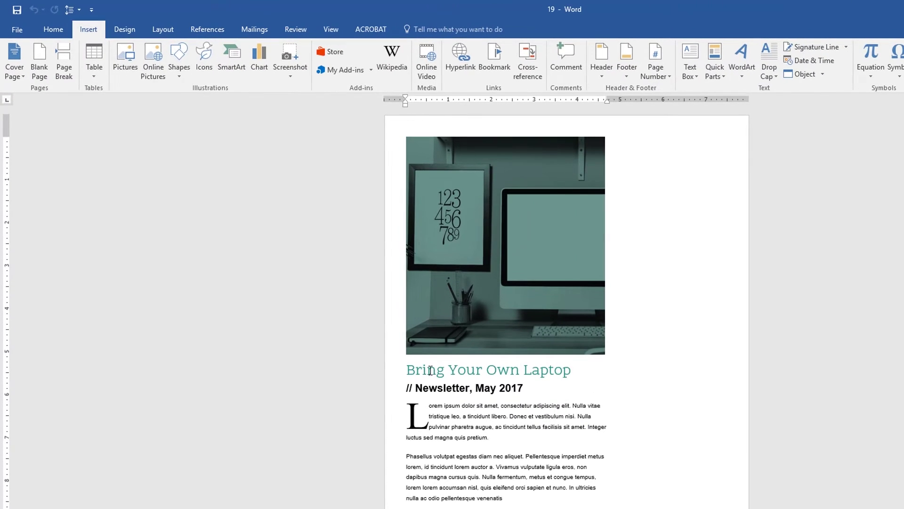
{"action": "left_click", "coordinate": [407, 372]}
{"action": "scroll", "coordinate": [75, 29], "scroll_direction": "up", "scroll_amount": 1}
Insert a Simple Text Box with placeholder quote text, then undo the insertion
{"action": "left_click", "coordinate": [95, 31]}
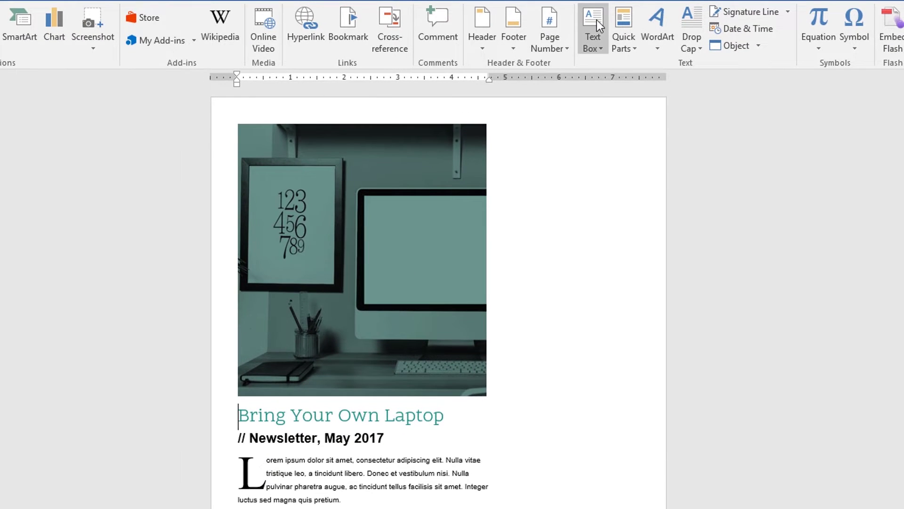
{"action": "left_click", "coordinate": [594, 48]}
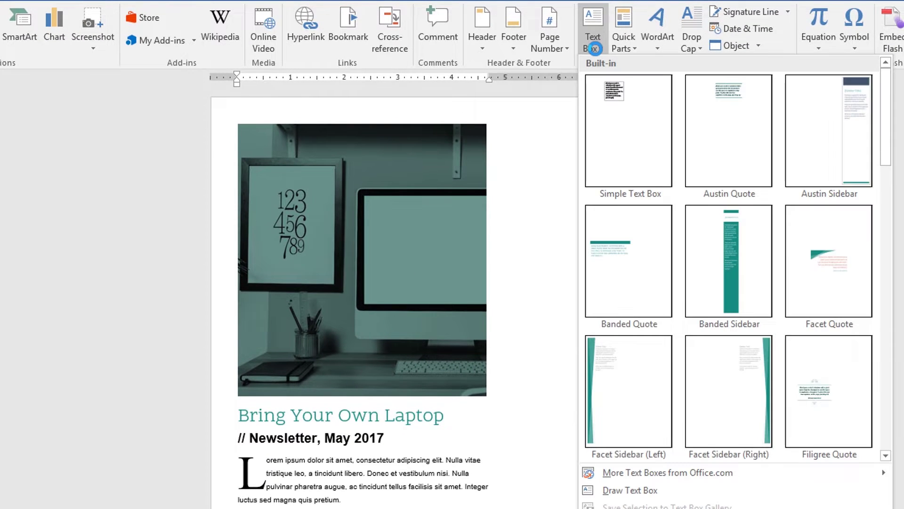
{"action": "left_click", "coordinate": [635, 154]}
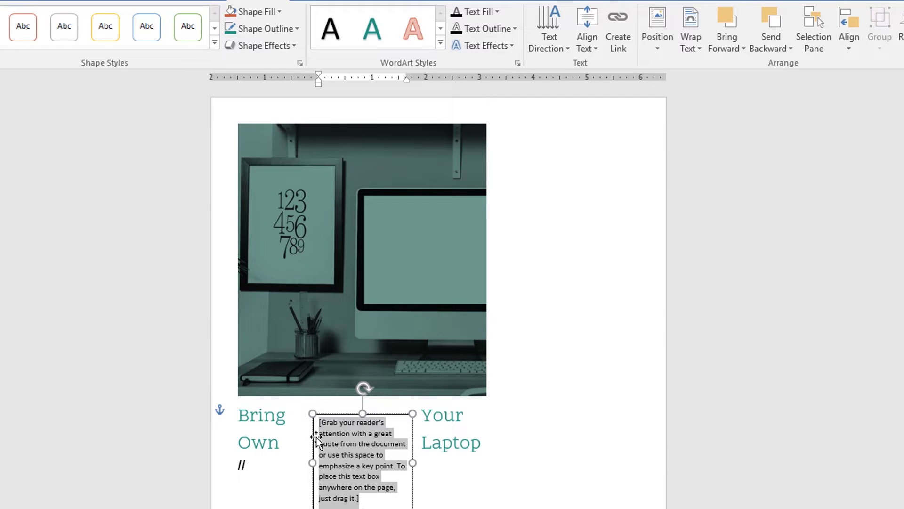
{"action": "left_click", "coordinate": [247, 411]}
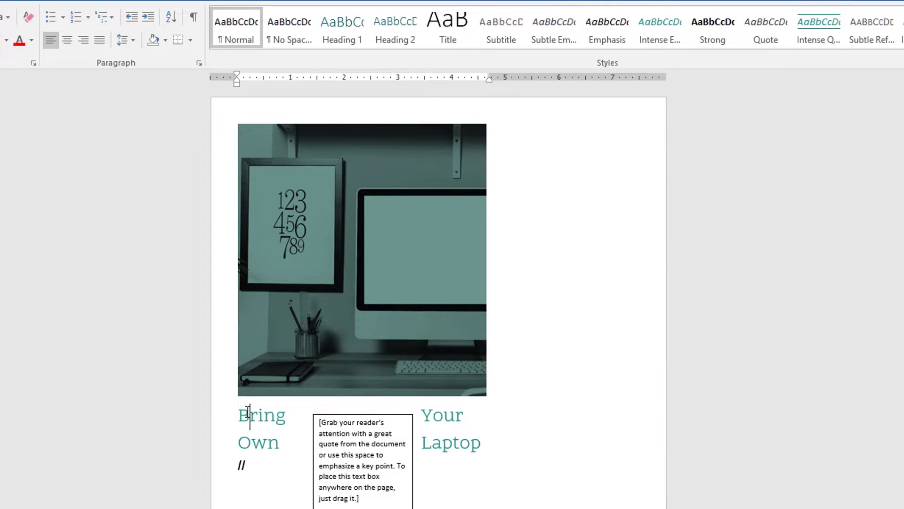
{"action": "key", "text": "ctrl+z"}
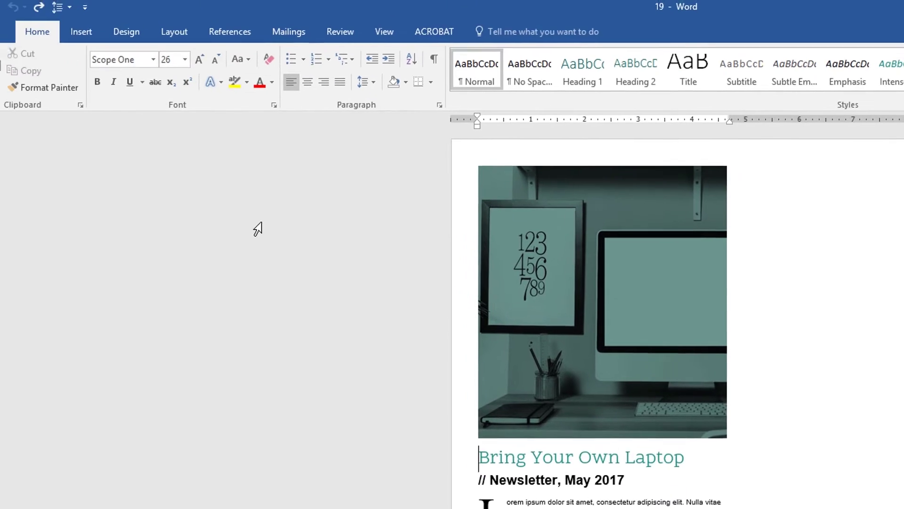
Restore the text box and set its layout wrapping to Behind Text
{"action": "left_click", "coordinate": [39, 7]}
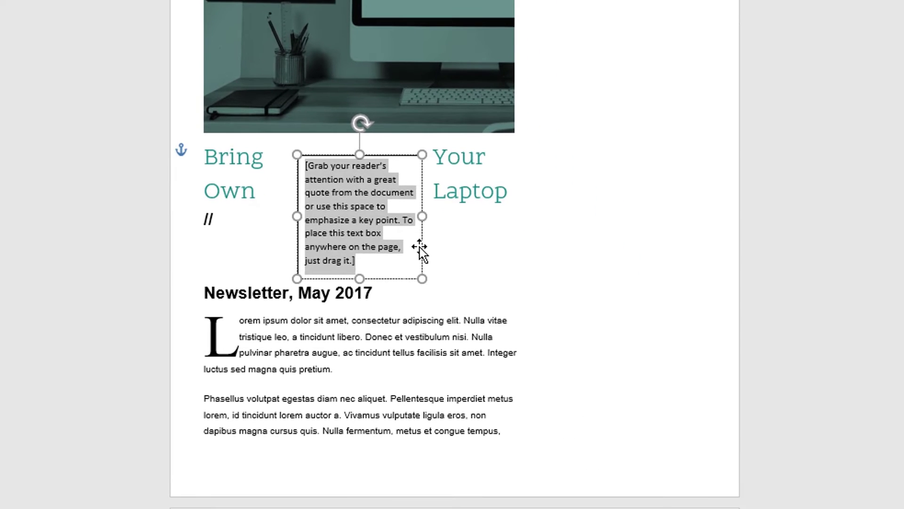
{"action": "left_click", "coordinate": [423, 254]}
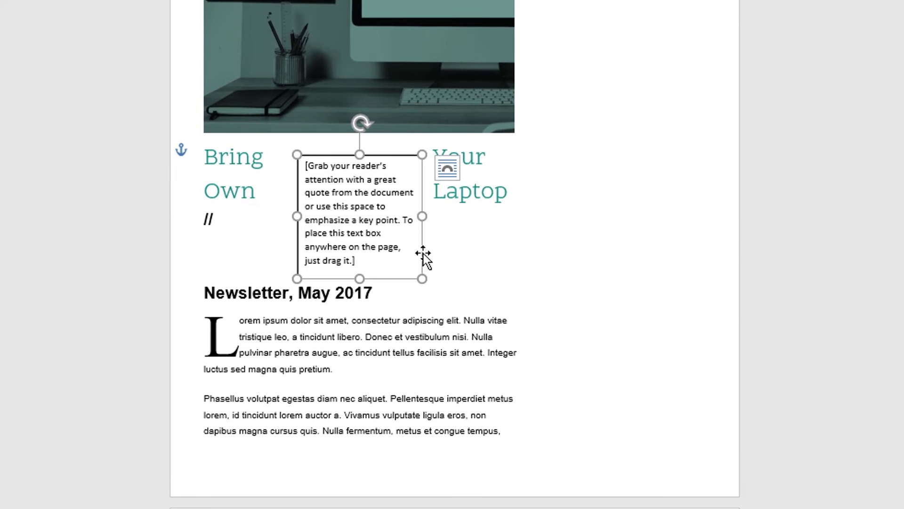
{"action": "left_click", "coordinate": [448, 168]}
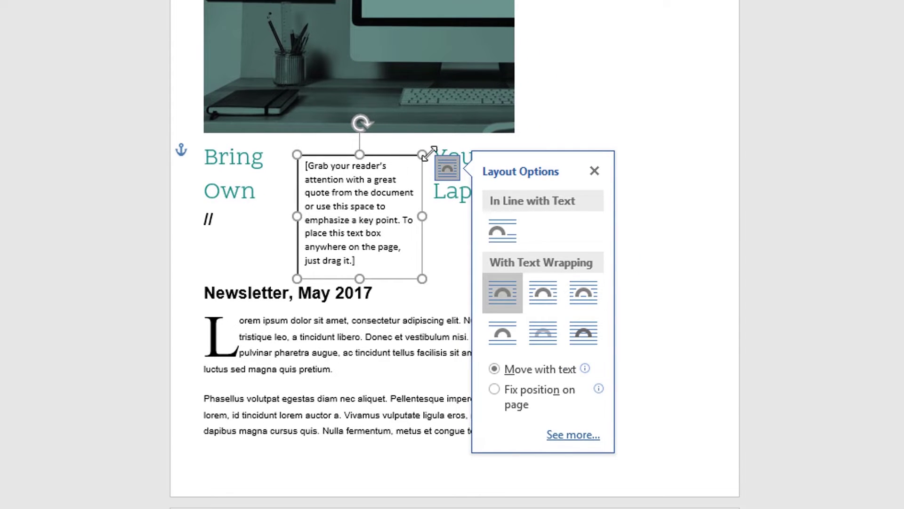
{"action": "left_click", "coordinate": [445, 170]}
{"action": "left_click", "coordinate": [445, 170]}
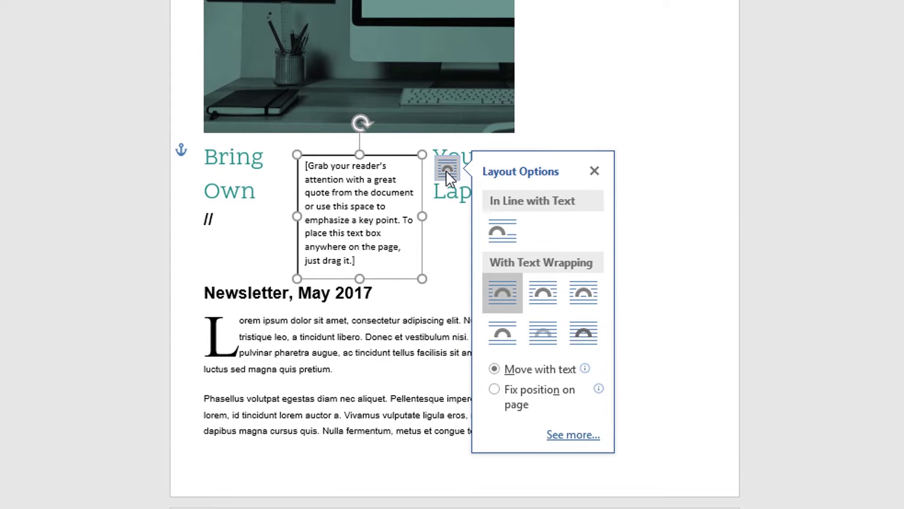
{"action": "left_click", "coordinate": [542, 332]}
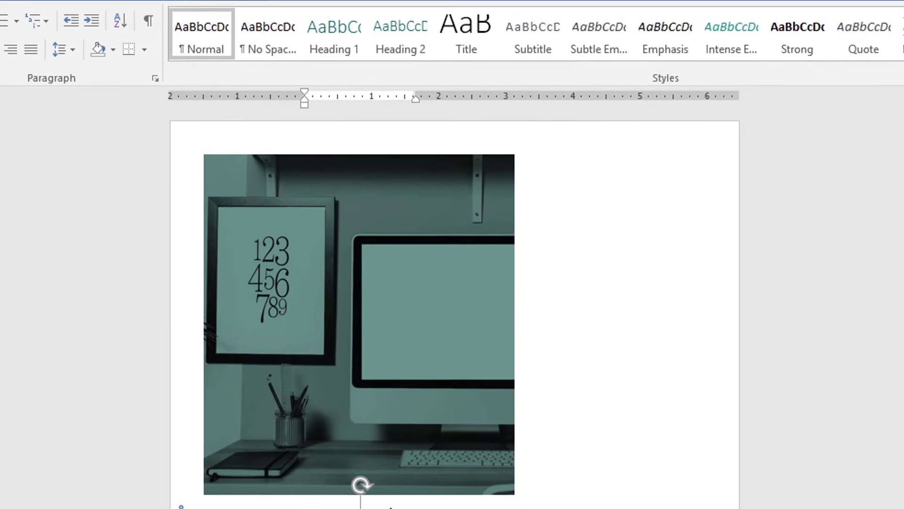
Move the box beside the photo, top-aligned, and stretch it into a tall, wider column
{"action": "left_click_drag", "start_coordinate": [329, 155], "coordinate": [633, 0]}
{"action": "left_click_drag", "start_coordinate": [633, 287], "coordinate": [635, 152]}
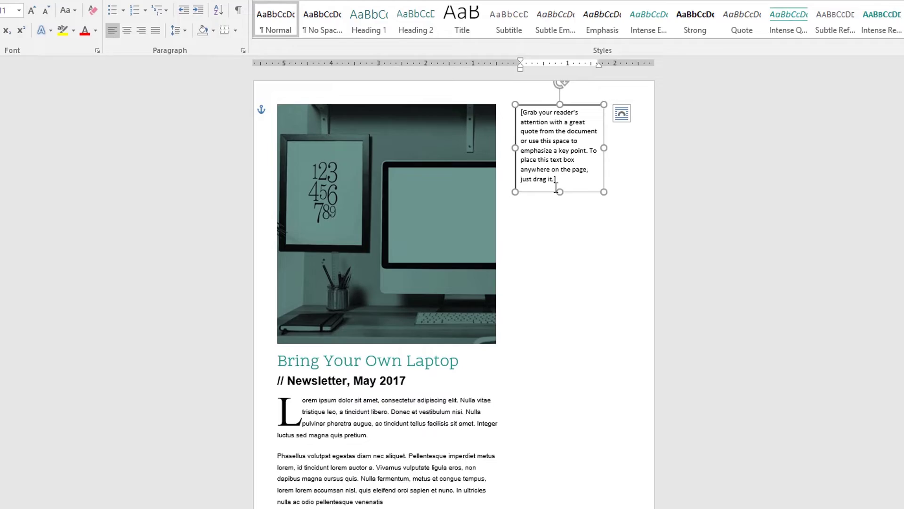
{"action": "left_click_drag", "start_coordinate": [669, 279], "coordinate": [684, 508]}
{"action": "left_click_drag", "start_coordinate": [590, 382], "coordinate": [607, 485]}
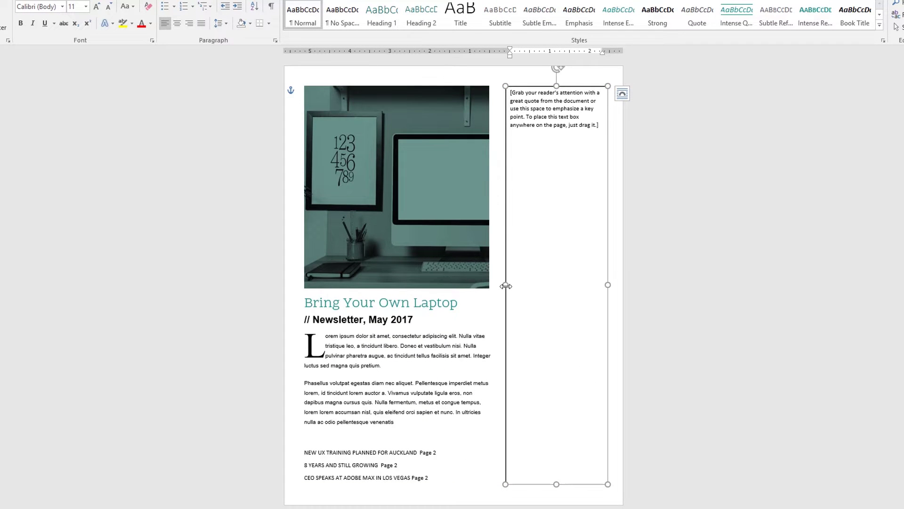
{"action": "left_click_drag", "start_coordinate": [505, 285], "coordinate": [504, 284]}
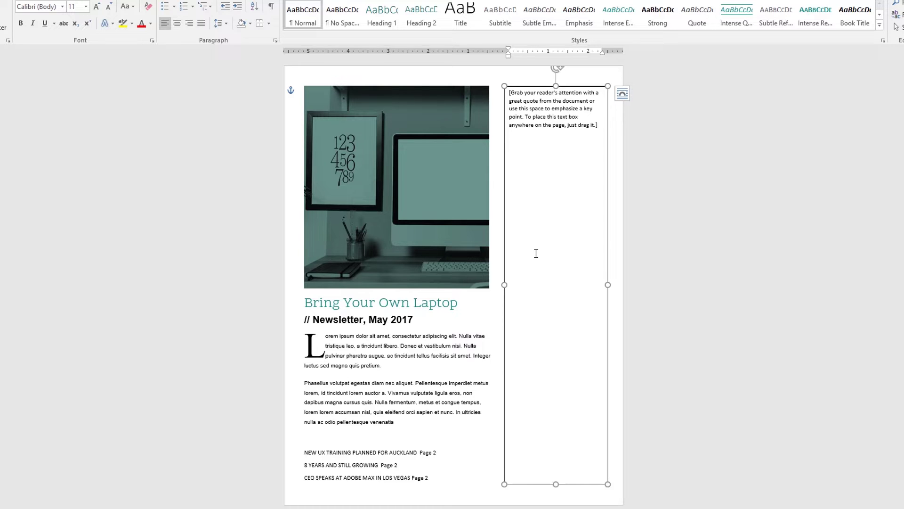
Nudge and reselect the tall box, try a gold outline shape style, then undo it
{"action": "key", "text": "Left"}
{"action": "key", "text": "Left"}
{"action": "key", "text": "Left"}
{"action": "key", "text": "Left"}
{"action": "key", "text": "Left"}
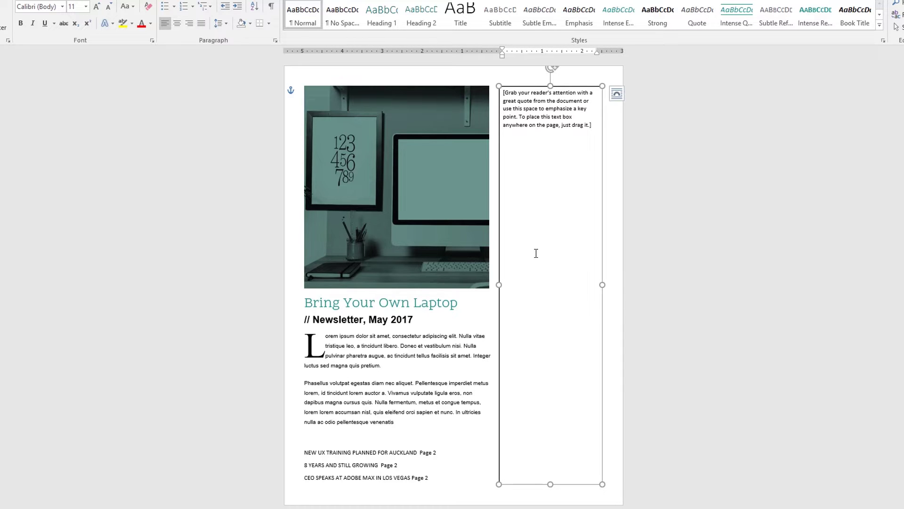
{"action": "key", "text": "Right"}
{"action": "key", "text": "Right"}
{"action": "key", "text": "Right"}
{"action": "key", "text": "Right"}
{"action": "key", "text": "Right"}
{"action": "key", "text": "Right"}
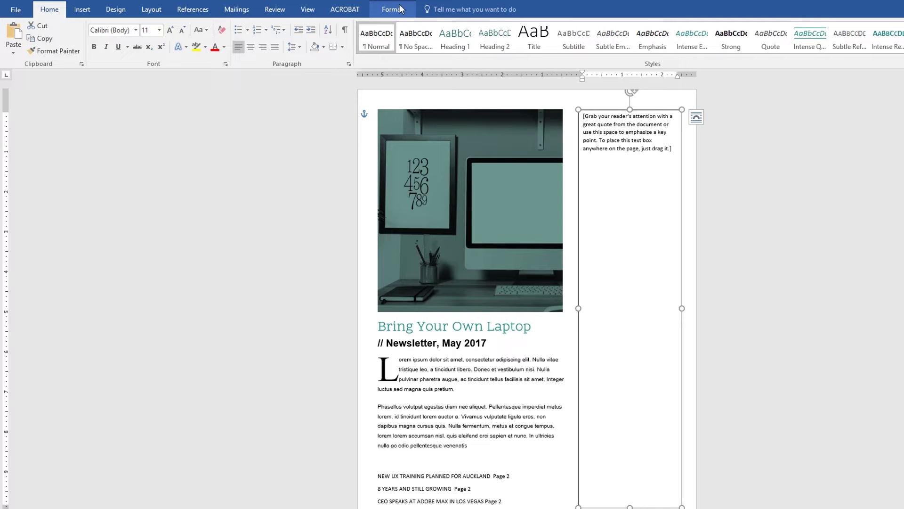
{"action": "left_click", "coordinate": [278, 193]}
{"action": "left_click", "coordinate": [582, 178]}
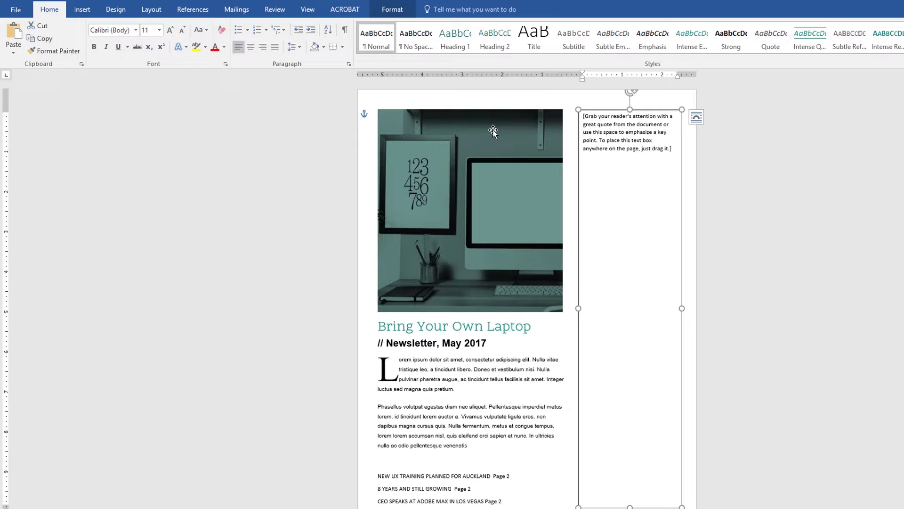
{"action": "left_click", "coordinate": [386, 11]}
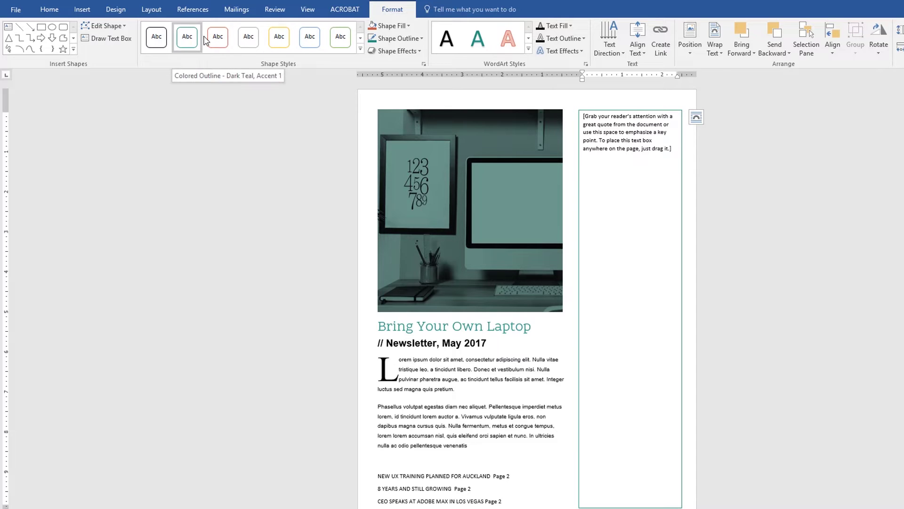
{"action": "left_click", "coordinate": [276, 37]}
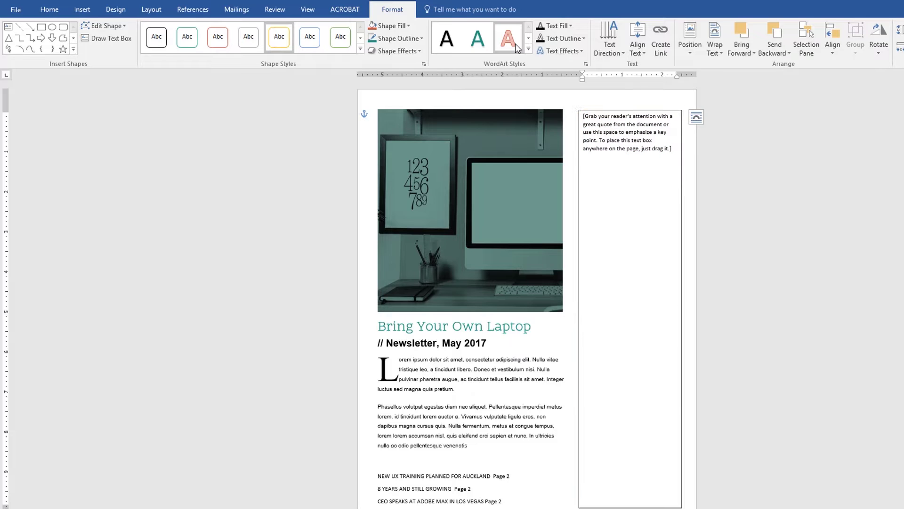
{"action": "key", "text": "ctrl+z"}
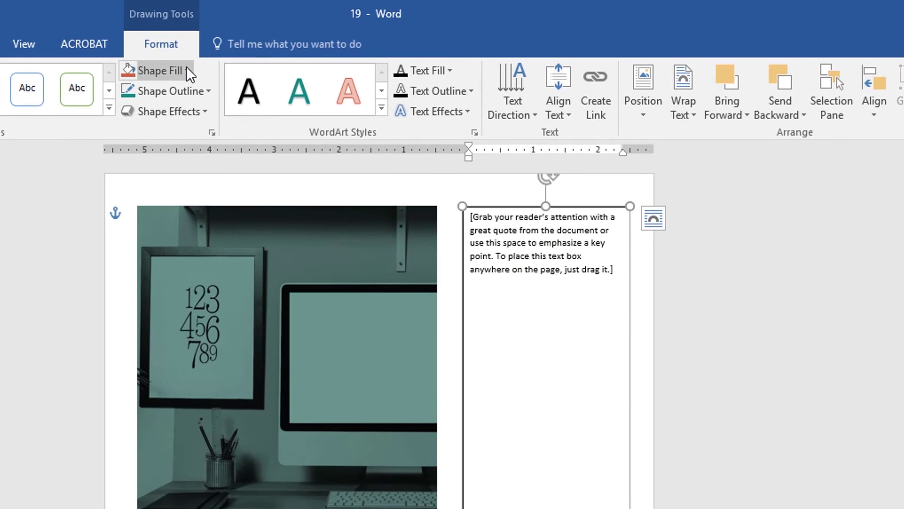
Give the sidebar box an orange-red theme fill and set its outline to No Outline
{"action": "left_click", "coordinate": [407, 26]}
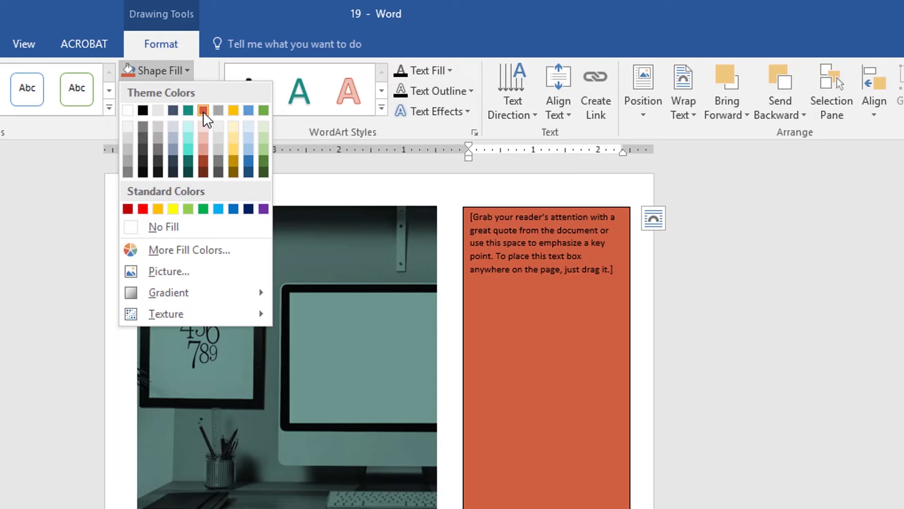
{"action": "left_click", "coordinate": [189, 250]}
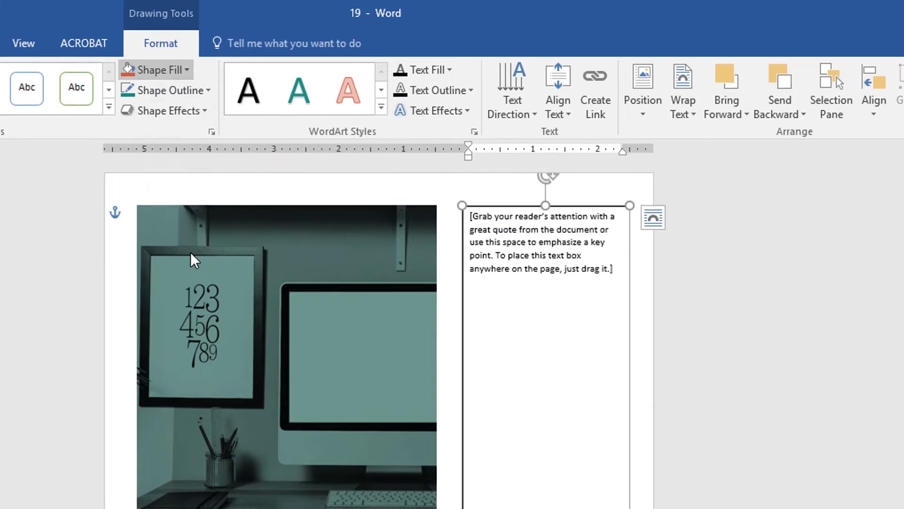
{"action": "left_click", "coordinate": [614, 140]}
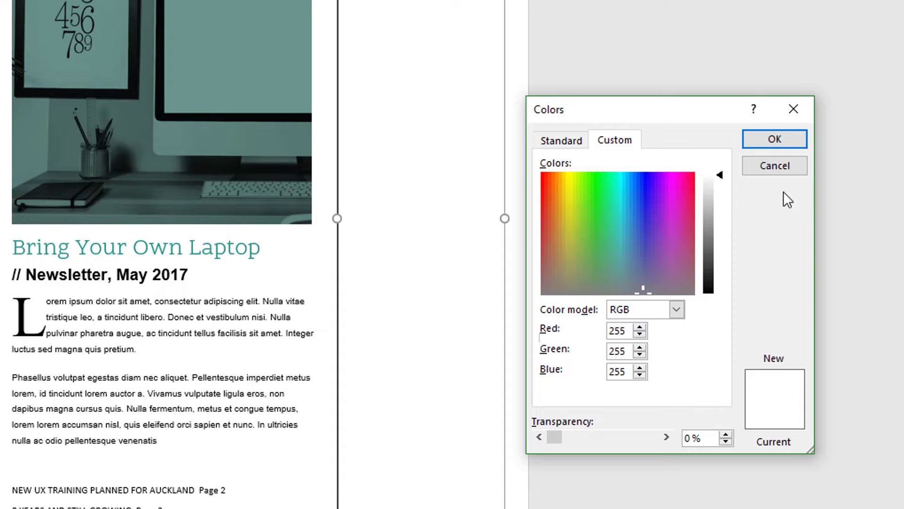
{"action": "left_click", "coordinate": [775, 165]}
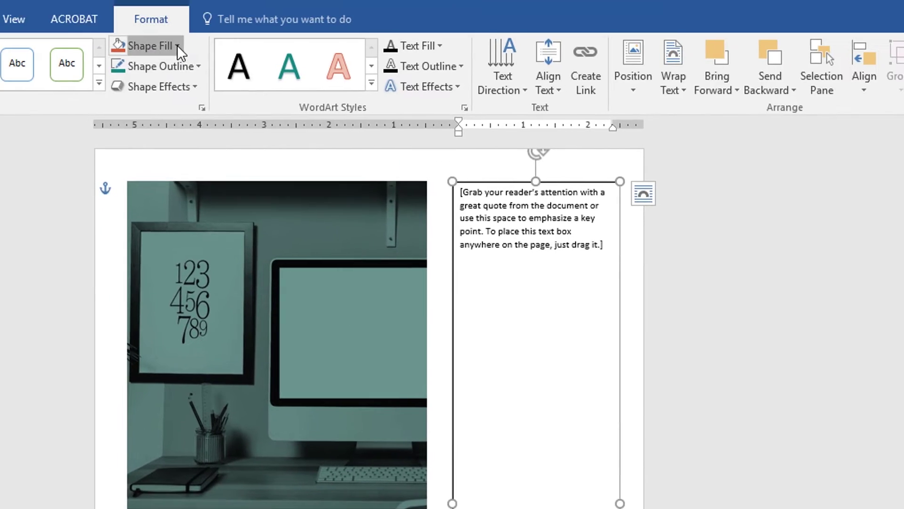
{"action": "left_click", "coordinate": [177, 45]}
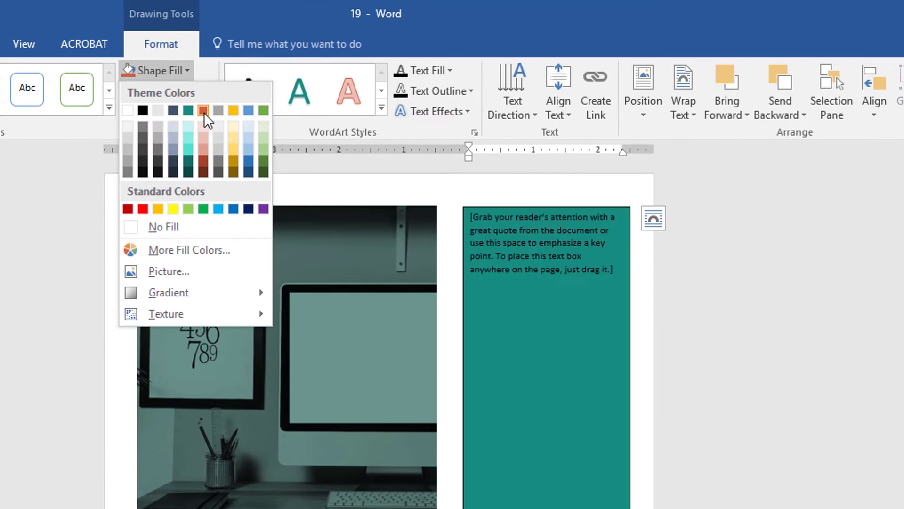
{"action": "left_click", "coordinate": [205, 112]}
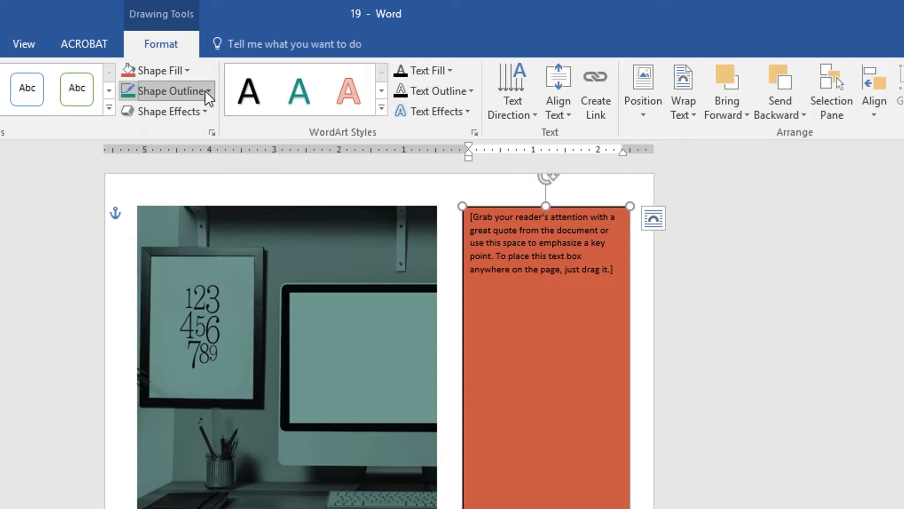
{"action": "left_click", "coordinate": [205, 90]}
{"action": "left_click", "coordinate": [188, 246]}
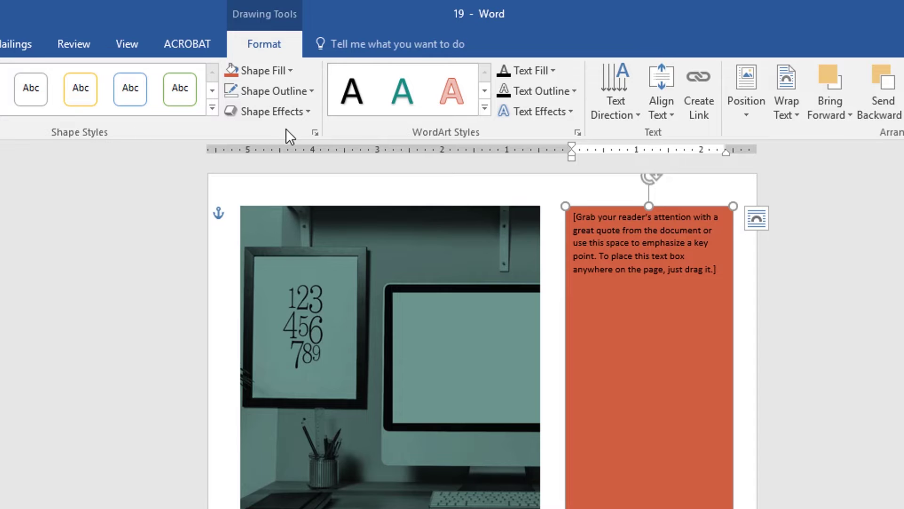
In Format Shape's Text Box settings, set the left inner margin to 24pt
{"action": "left_click", "coordinate": [314, 132]}
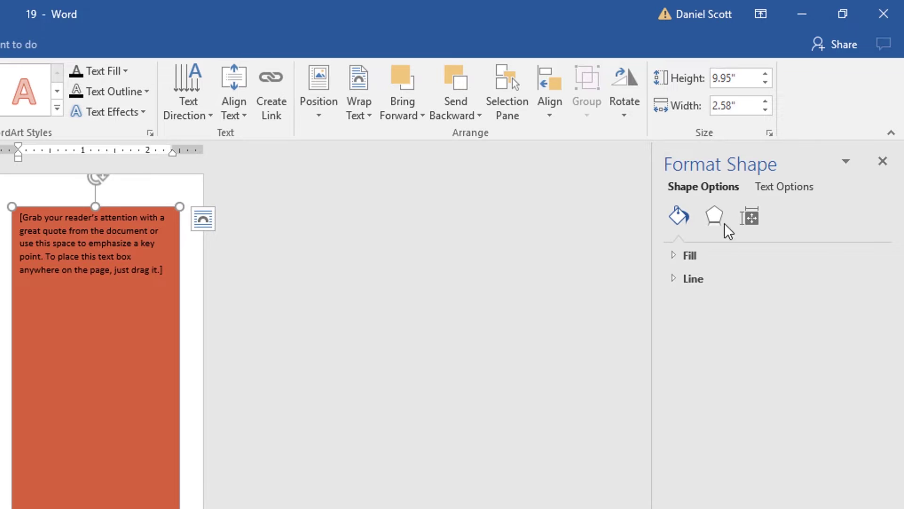
{"action": "left_click", "coordinate": [751, 218]}
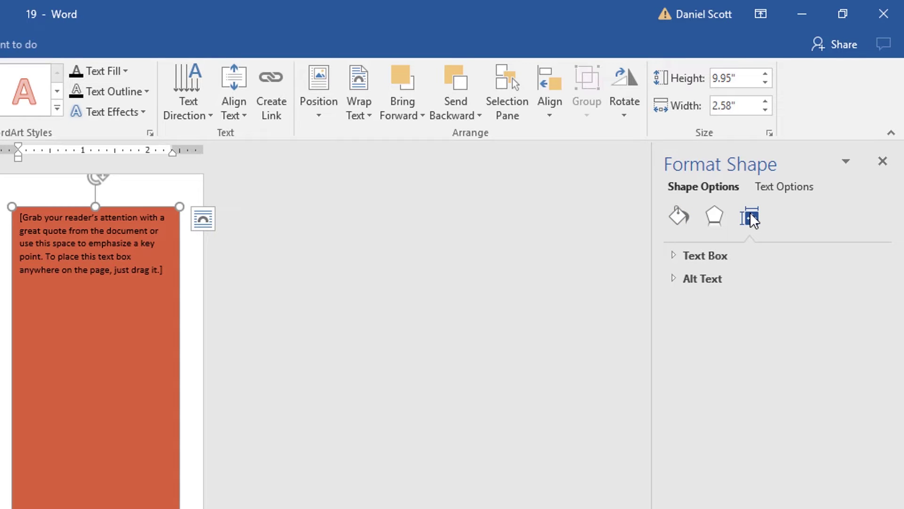
{"action": "left_click", "coordinate": [667, 258]}
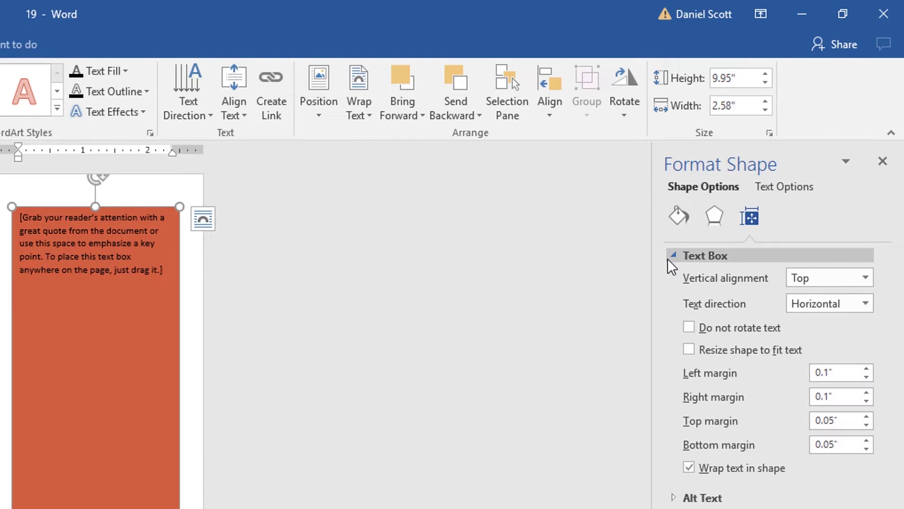
{"action": "left_click", "coordinate": [866, 368]}
{"action": "left_click", "coordinate": [866, 368]}
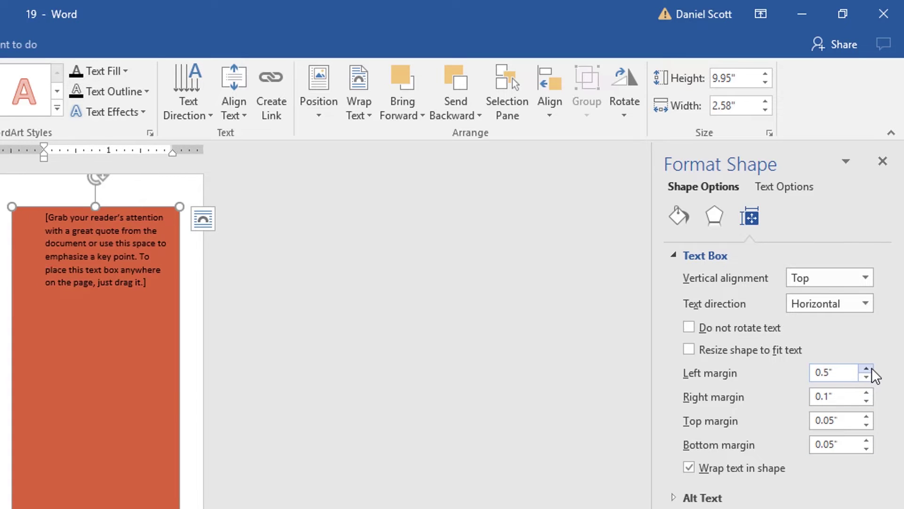
{"action": "left_click", "coordinate": [866, 368]}
{"action": "left_click", "coordinate": [867, 368]}
{"action": "left_click", "coordinate": [867, 368]}
{"action": "left_click", "coordinate": [866, 368]}
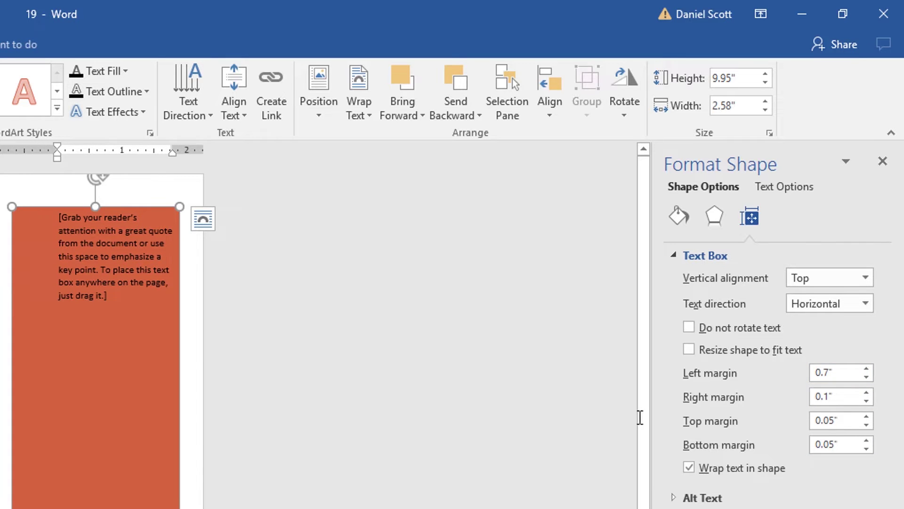
{"action": "left_click", "coordinate": [866, 376]}
{"action": "left_click", "coordinate": [866, 377]}
{"action": "left_click", "coordinate": [866, 377]}
{"action": "left_click", "coordinate": [835, 372]}
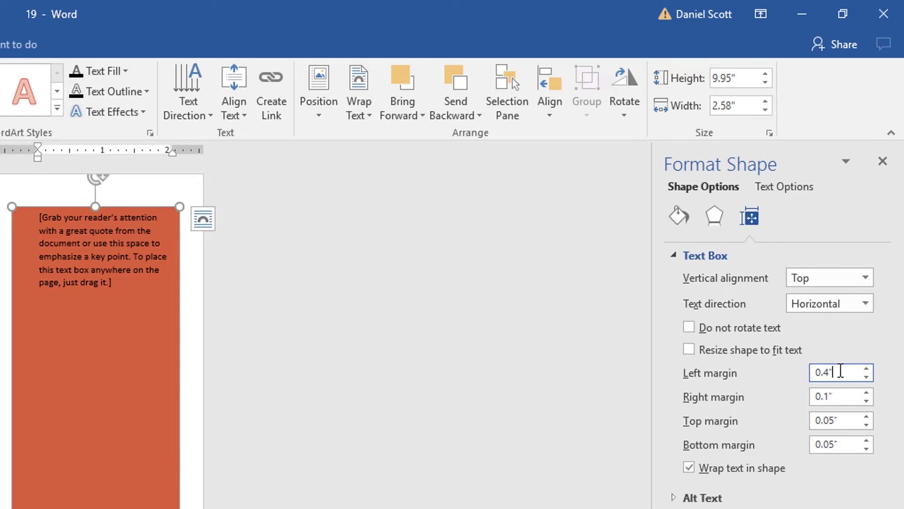
{"action": "left_click_drag", "start_coordinate": [843, 373], "coordinate": [828, 372]}
{"action": "key", "text": "BackSpace"}
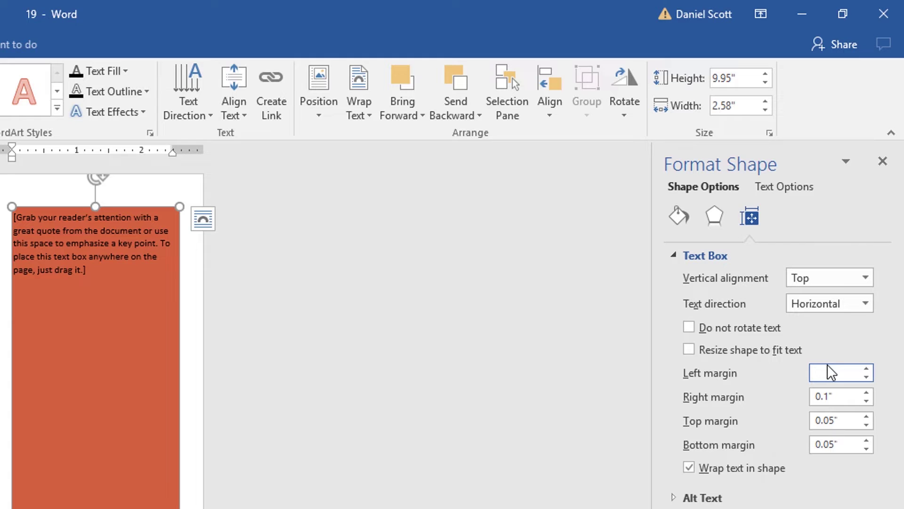
{"action": "type", "text": "24"}
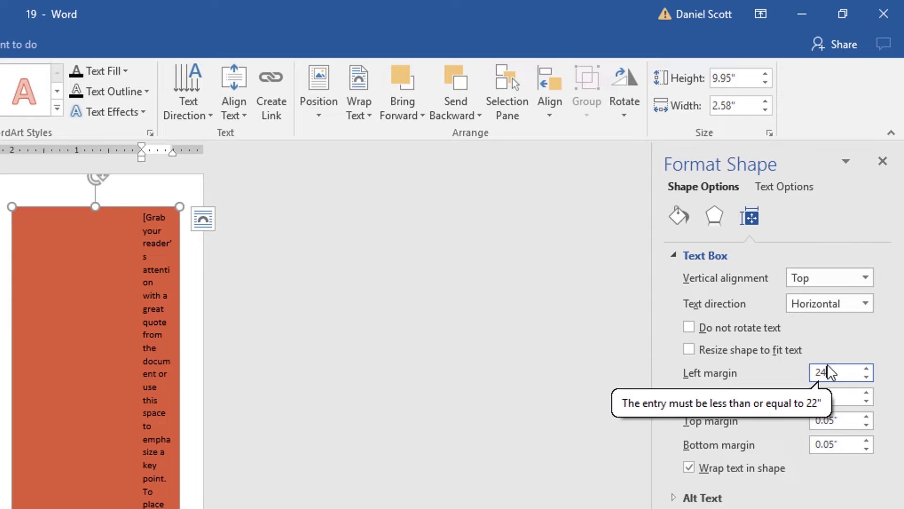
{"action": "type", "text": "pt"}
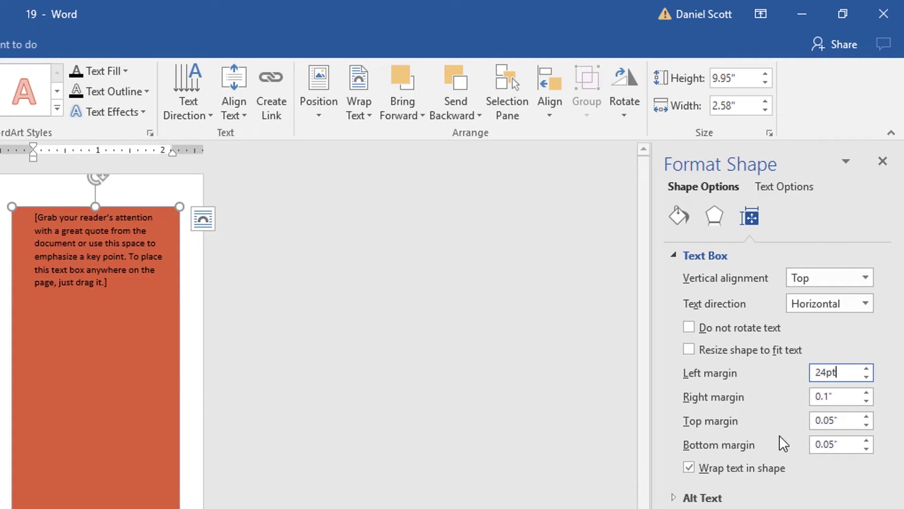
{"action": "key", "text": "Tab"}
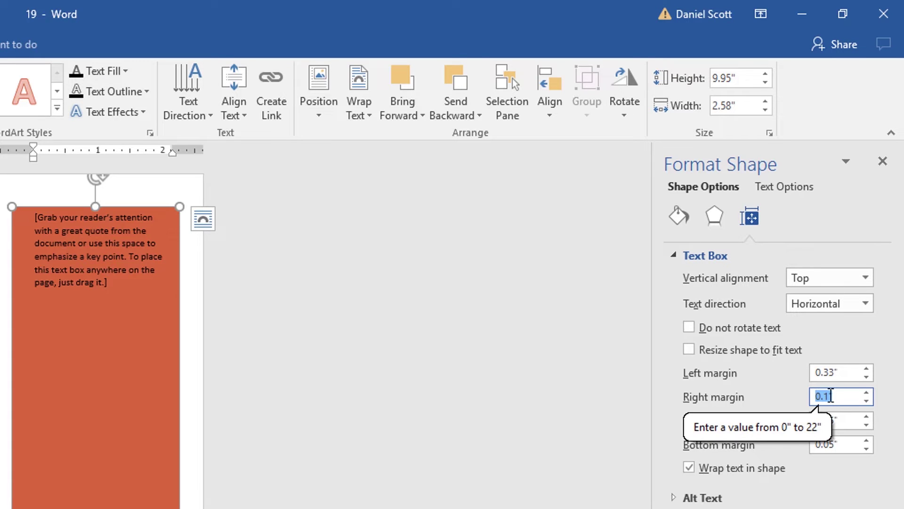
Set the right margin to 0.33" and the top and bottom margins to 40pt
{"action": "type", "text": "5mm"}
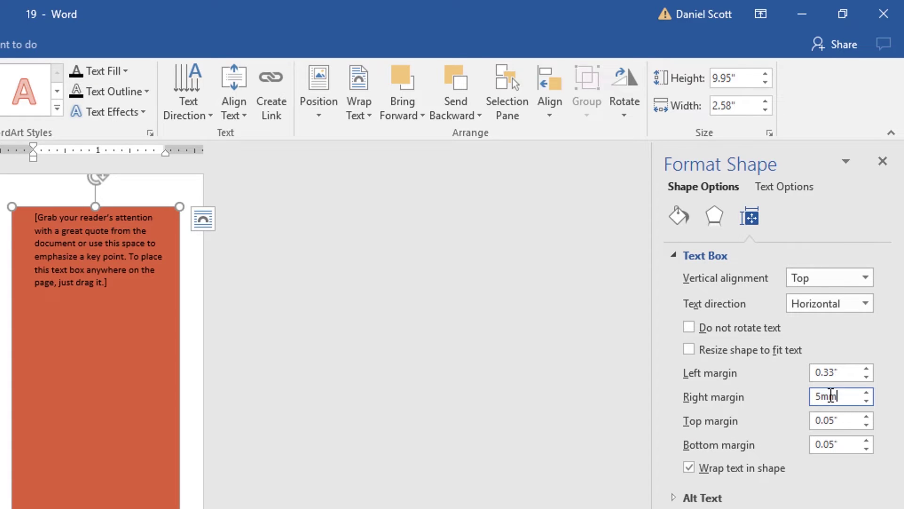
{"action": "key", "text": "Tab"}
{"action": "left_click", "coordinate": [831, 396]}
{"action": "left_click_drag", "start_coordinate": [830, 395], "coordinate": [795, 446]}
{"action": "type", "text": "0.33"}
{"action": "key", "text": "Tab"}
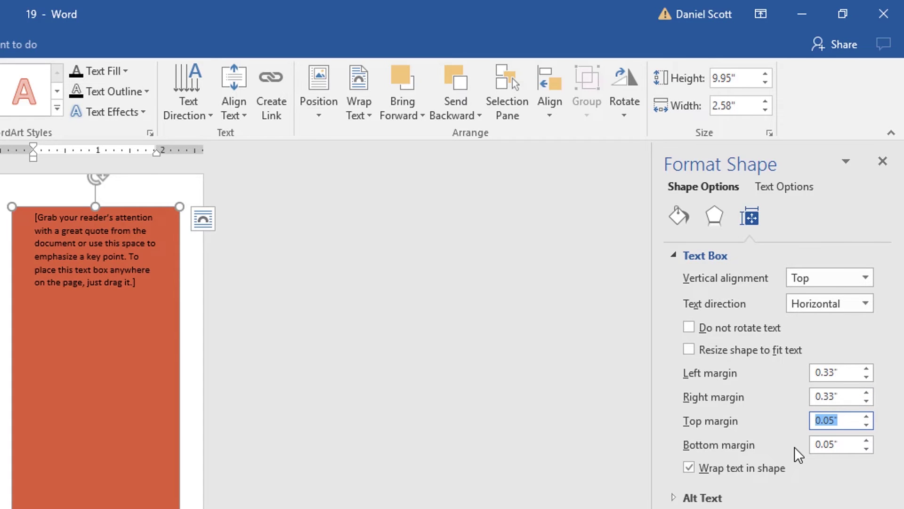
{"action": "type", "text": "40pt"}
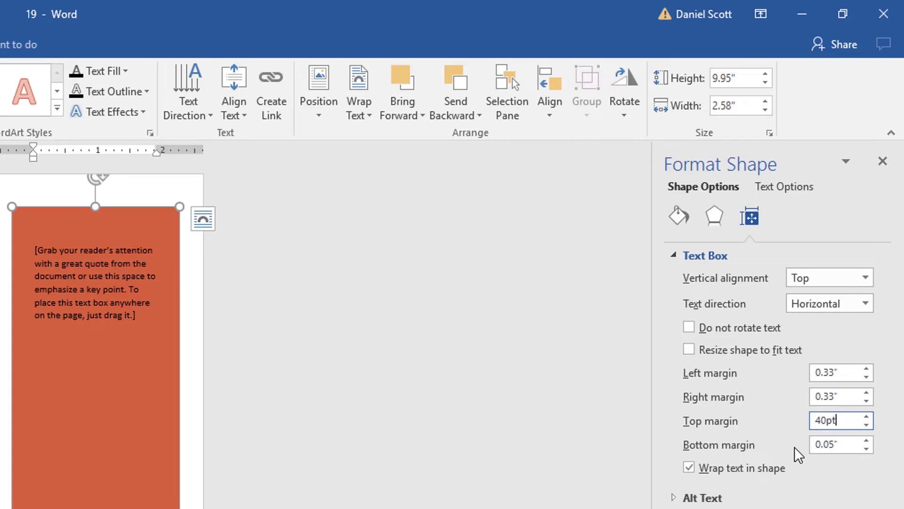
{"action": "key", "text": "Tab"}
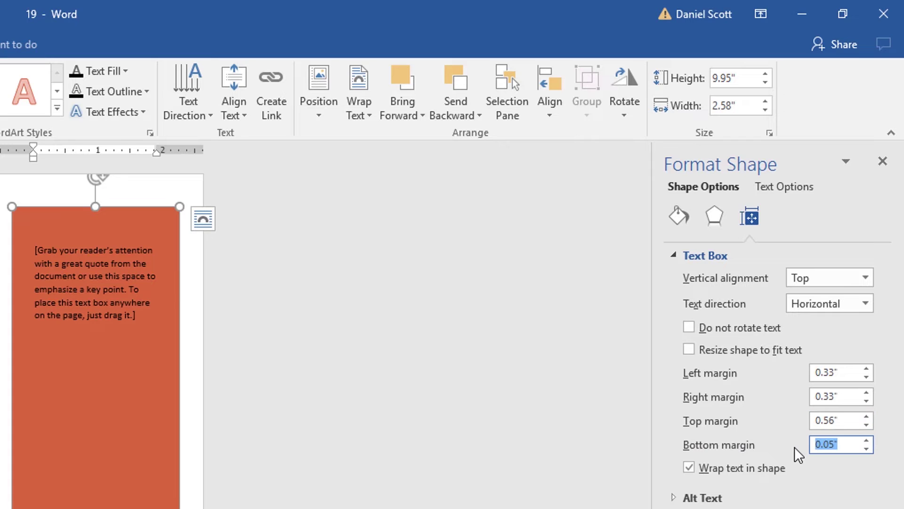
{"action": "type", "text": "40pt"}
{"action": "key", "text": "Tab"}
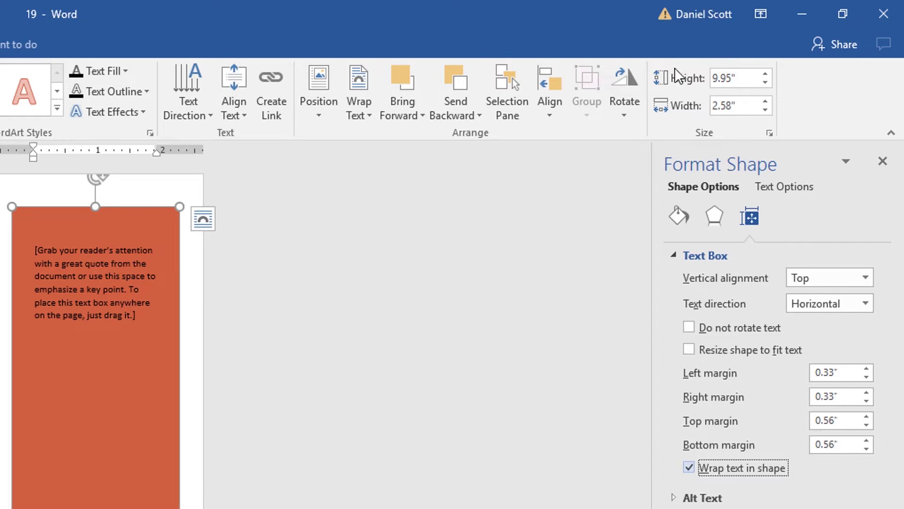
{"action": "left_click", "coordinate": [743, 81]}
{"action": "left_click", "coordinate": [746, 107]}
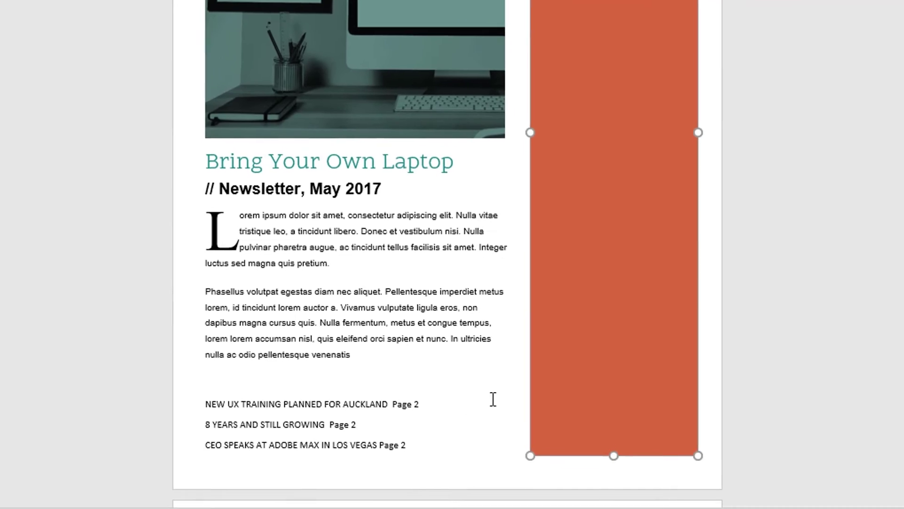
Select the five body headlines and paste them in place of the box's placeholder text
{"action": "triple_click", "coordinate": [209, 401]}
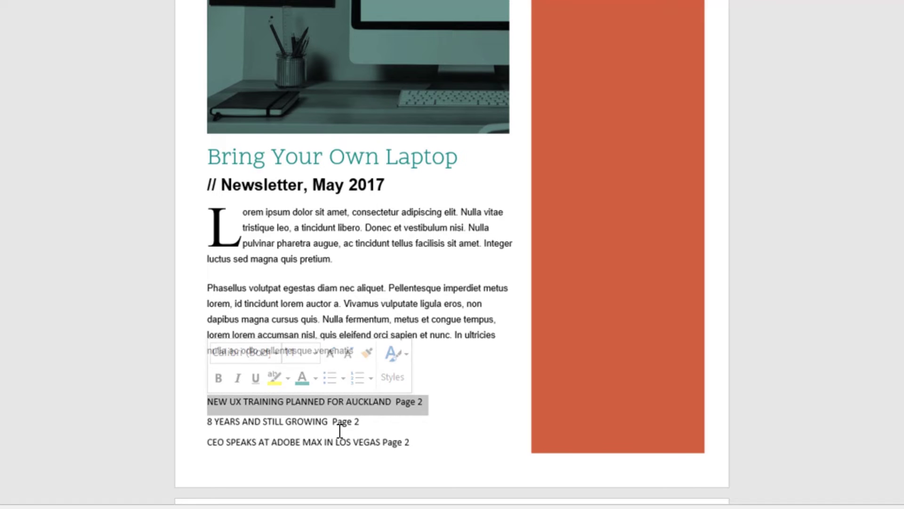
{"action": "scroll", "coordinate": [456, 337], "scroll_direction": "down", "scroll_amount": 5}
{"action": "left_click", "coordinate": [456, 339], "text": "shift"}
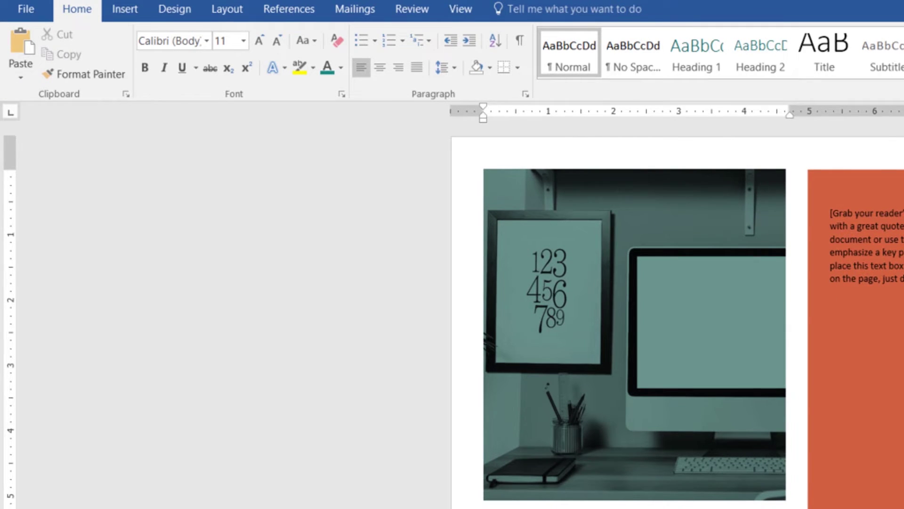
{"action": "left_click", "coordinate": [893, 287]}
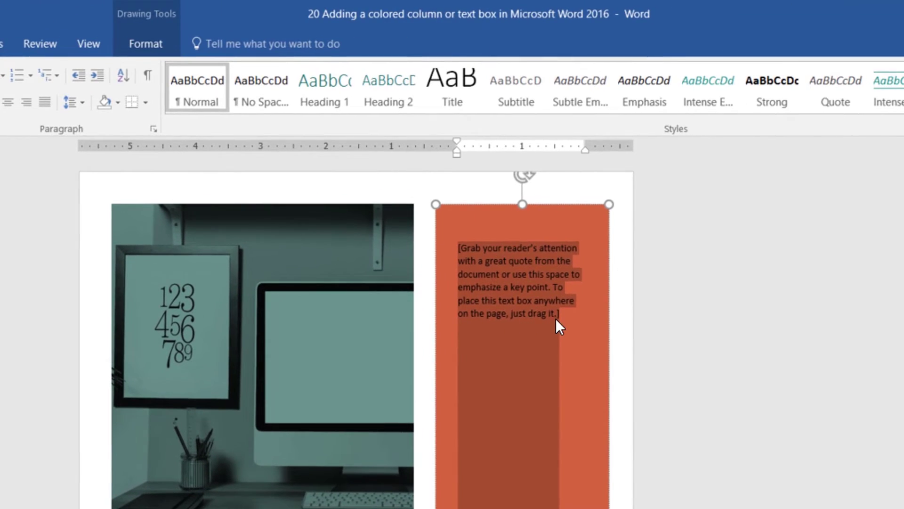
{"action": "key", "text": "Delete"}
{"action": "key", "text": "ctrl+v"}
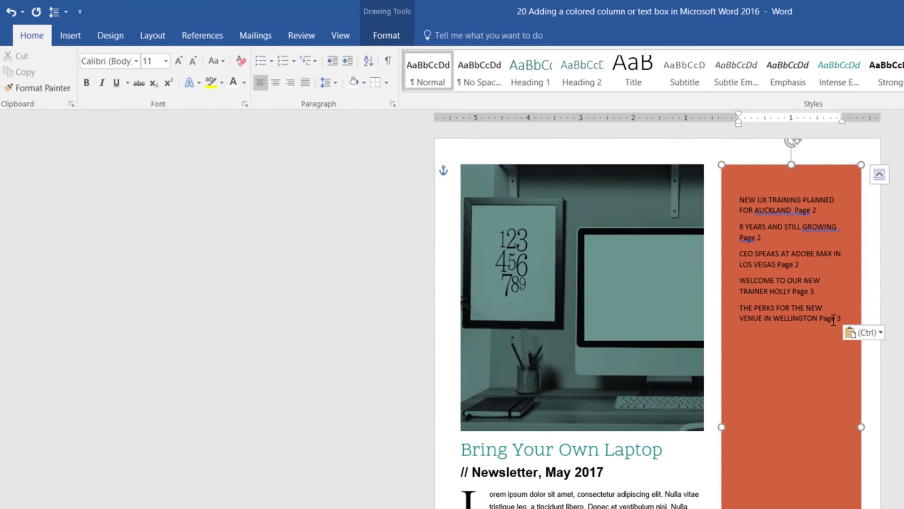
Format the sidebar headlines as Arial 14 pt bold in white
{"action": "left_click_drag", "start_coordinate": [839, 318], "coordinate": [739, 200]}
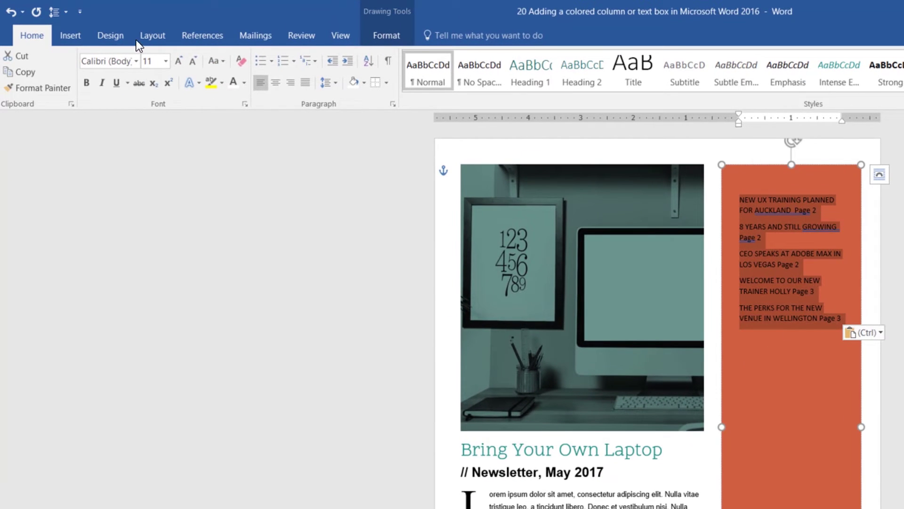
{"action": "left_click", "coordinate": [136, 61]}
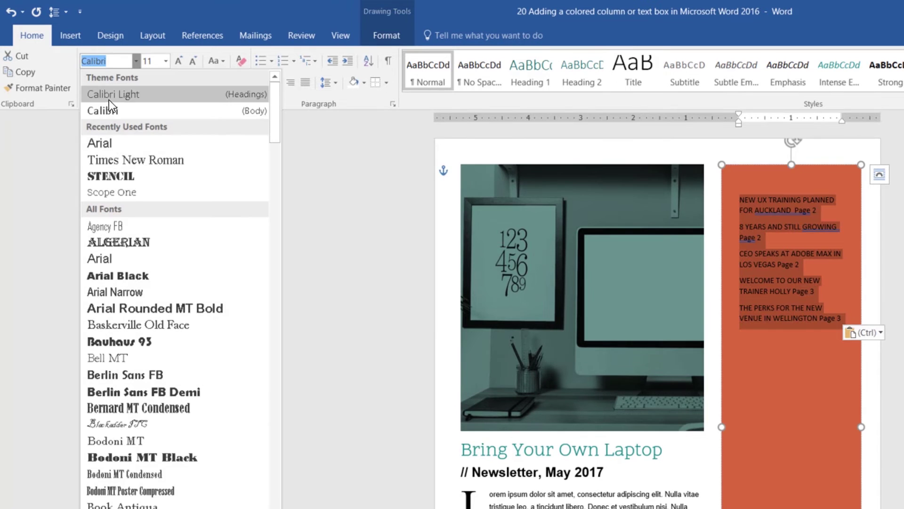
{"action": "left_click", "coordinate": [120, 144]}
{"action": "left_click", "coordinate": [165, 61]}
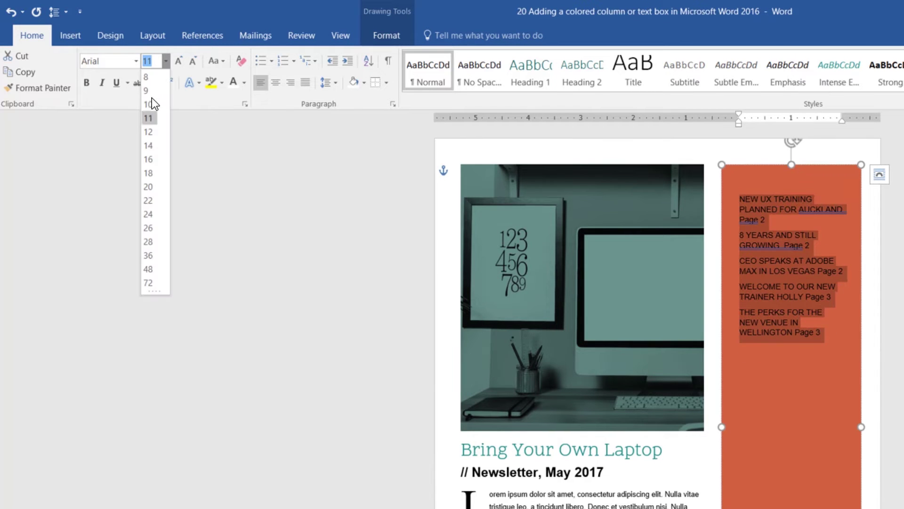
{"action": "left_click", "coordinate": [151, 100]}
{"action": "left_click", "coordinate": [165, 61]}
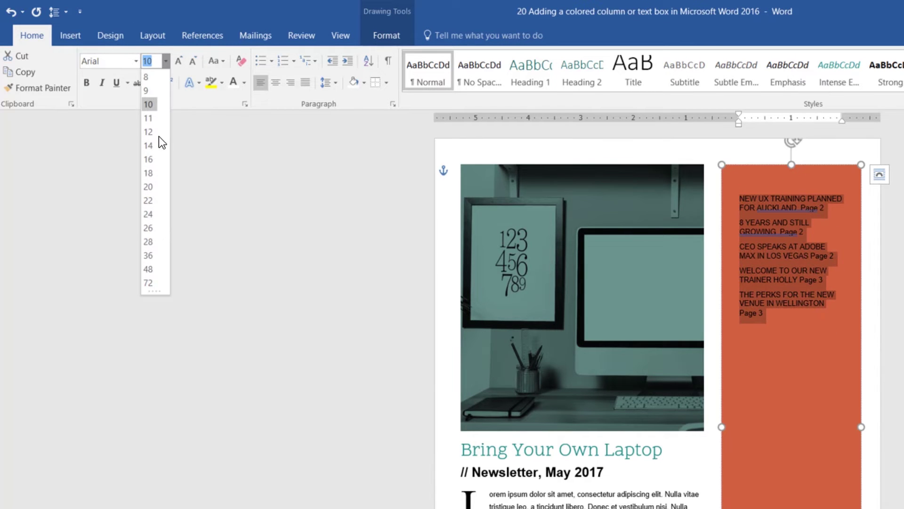
{"action": "left_click", "coordinate": [155, 138]}
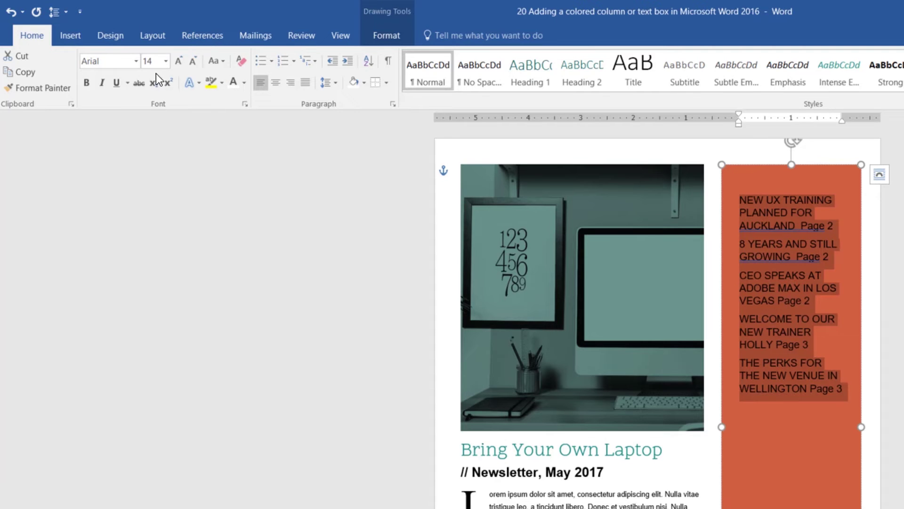
{"action": "left_click", "coordinate": [93, 82]}
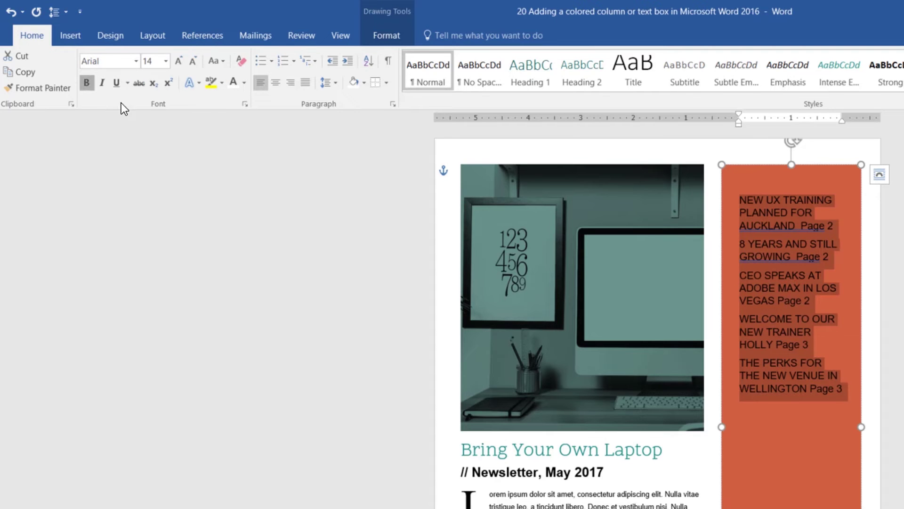
{"action": "left_click", "coordinate": [244, 83]}
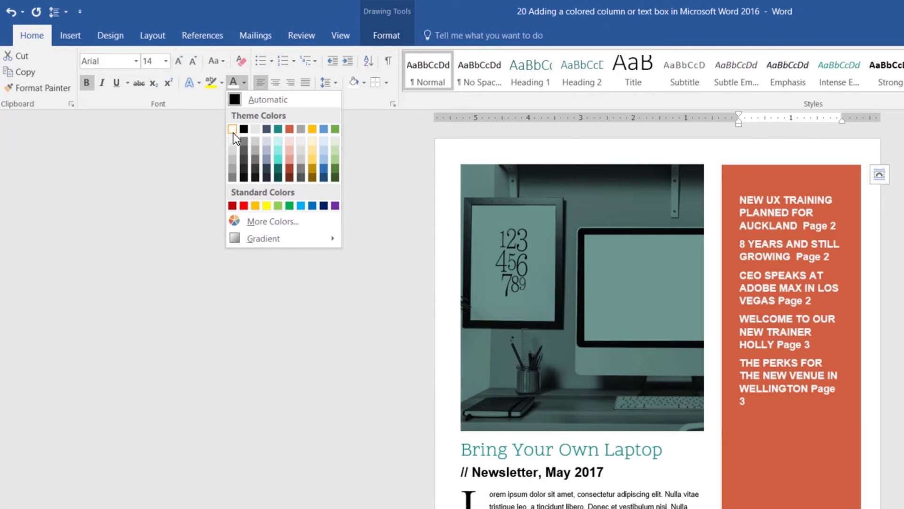
{"action": "left_click", "coordinate": [808, 234]}
Move the Auckland 'Page 2' onto its own line, white and in a smaller size
{"action": "left_click", "coordinate": [803, 227]}
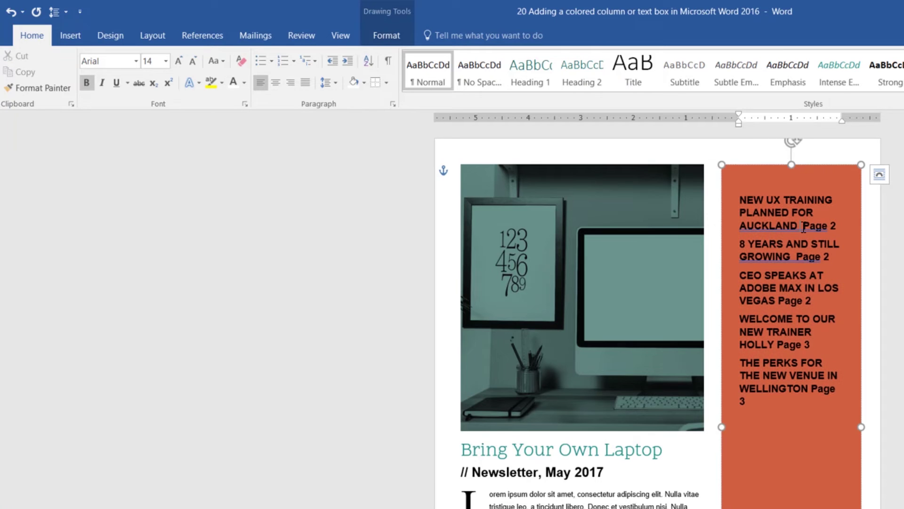
{"action": "key", "text": "Return"}
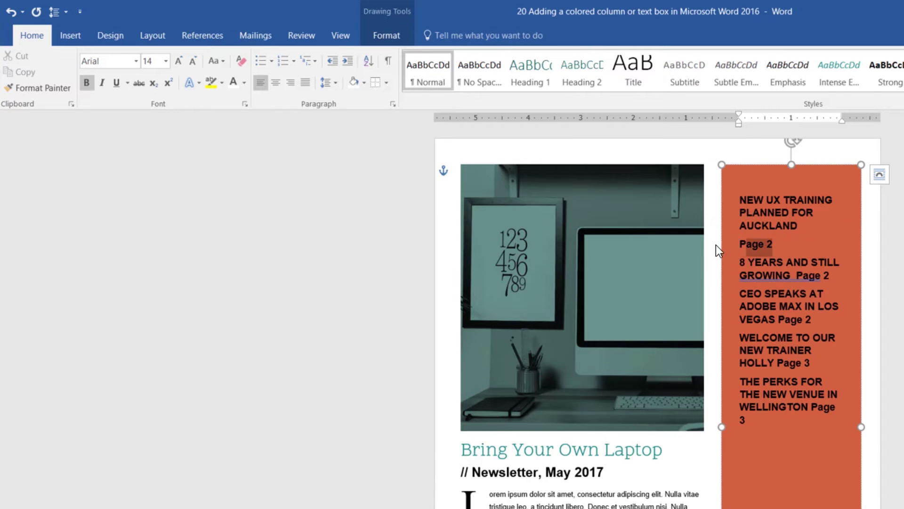
{"action": "left_click_drag", "start_coordinate": [775, 245], "coordinate": [718, 250]}
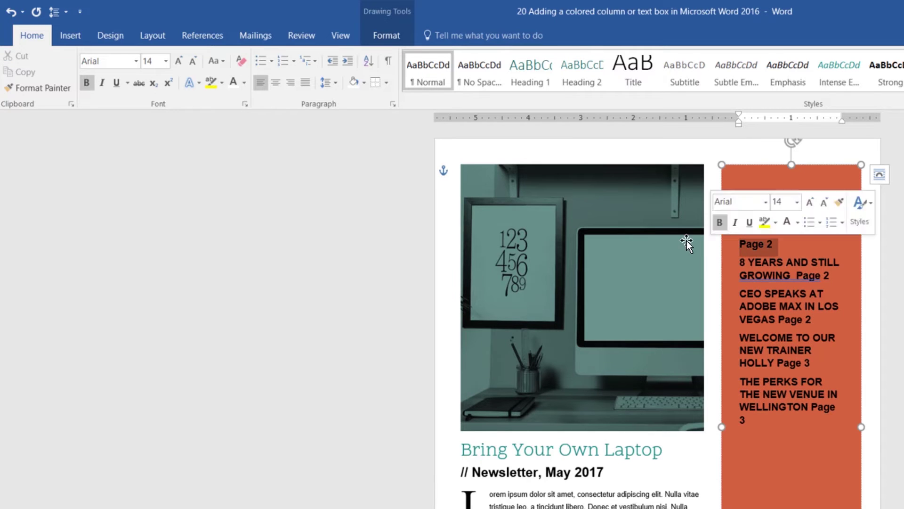
{"action": "left_click", "coordinate": [234, 83]}
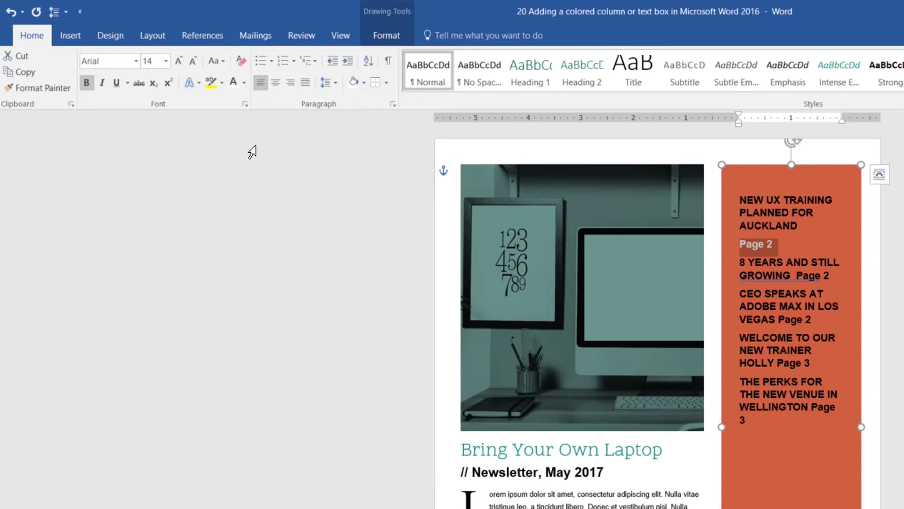
{"action": "left_click", "coordinate": [167, 65]}
{"action": "left_click", "coordinate": [163, 95]}
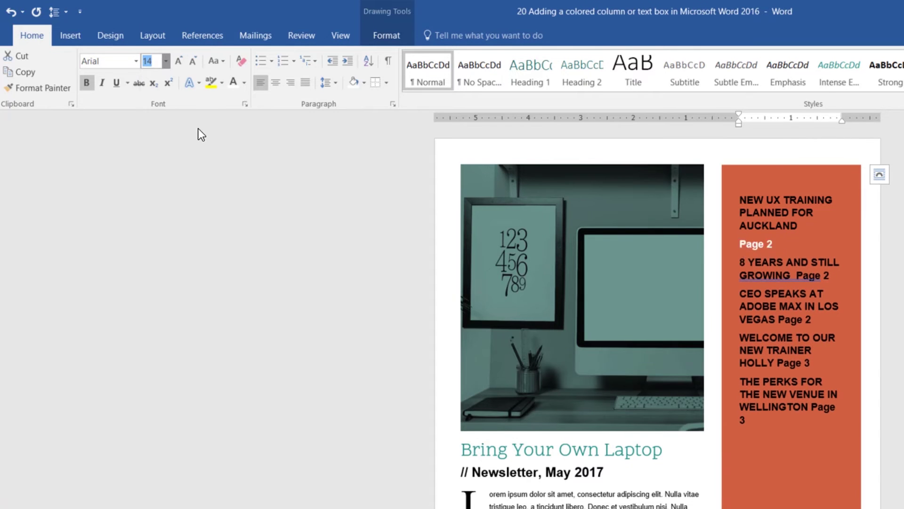
{"action": "left_click", "coordinate": [790, 439]}
{"action": "left_click_drag", "start_coordinate": [791, 439], "coordinate": [653, 188]}
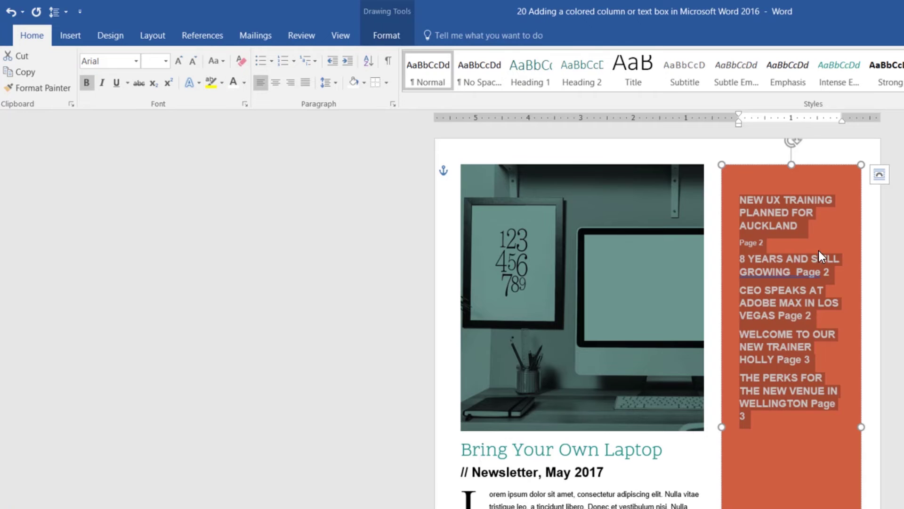
{"action": "left_click", "coordinate": [782, 244]}
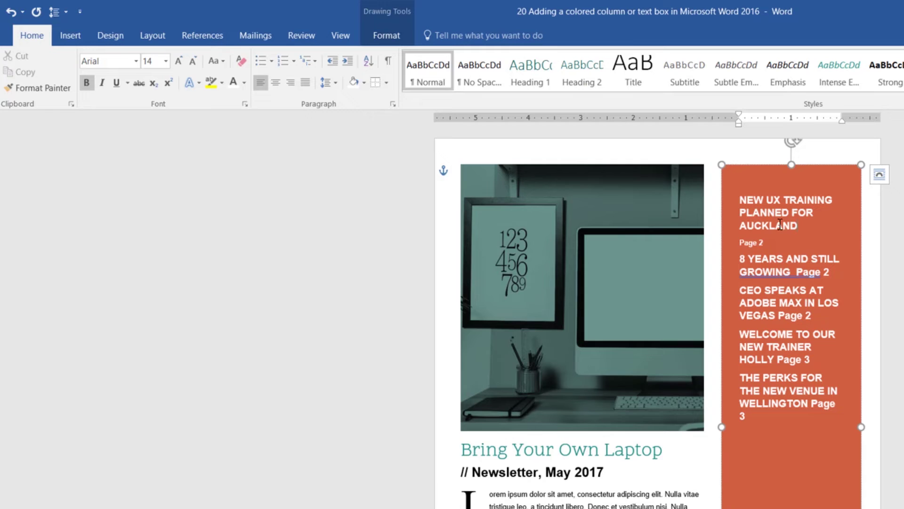
{"action": "left_click_drag", "start_coordinate": [806, 225], "coordinate": [731, 201]}
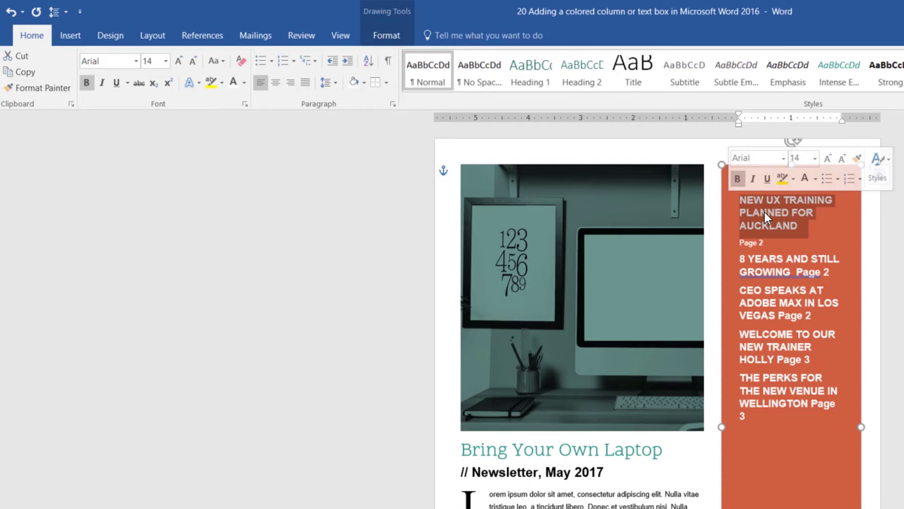
Remove the space after the Auckland headline and add an empty line after its Page 2
{"action": "left_click", "coordinate": [335, 84]}
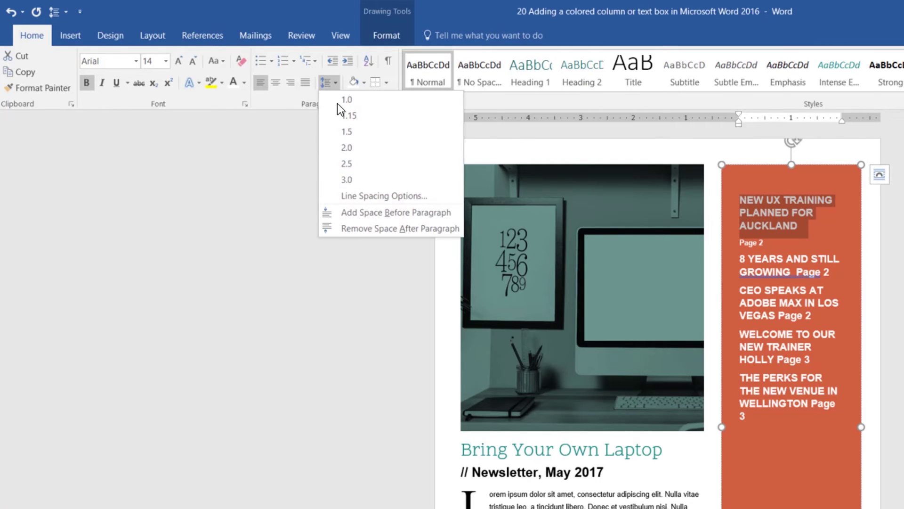
{"action": "left_click", "coordinate": [366, 228]}
{"action": "left_click", "coordinate": [764, 238]}
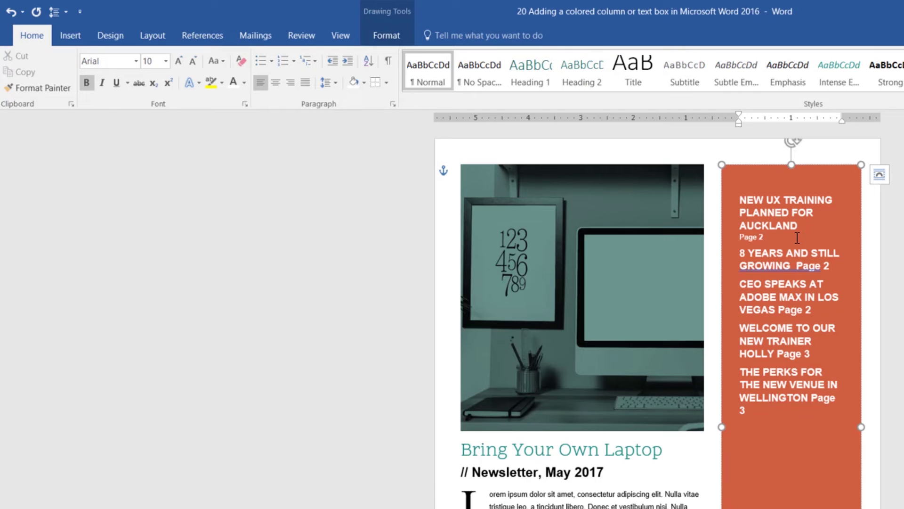
{"action": "key", "text": "Return"}
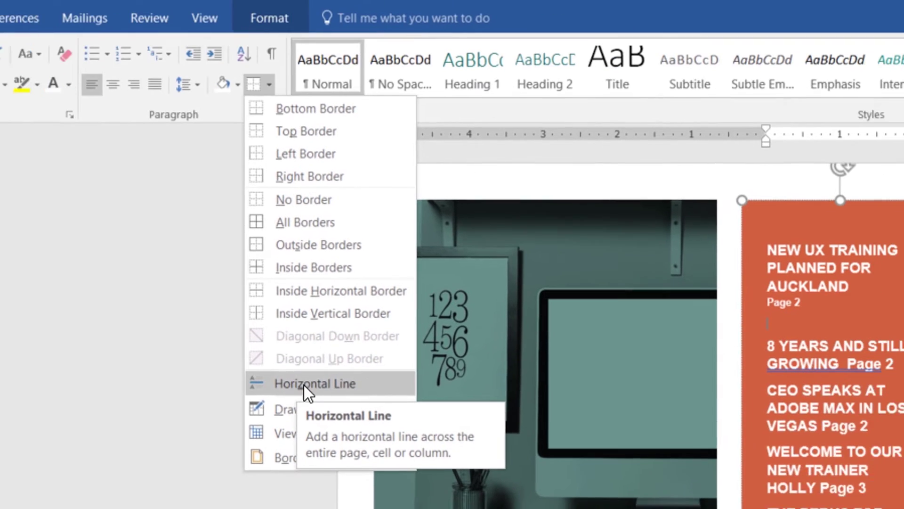
Insert a horizontal line under Page 2 and make it a solid-colour 2 pt rule
{"action": "left_click", "coordinate": [304, 384]}
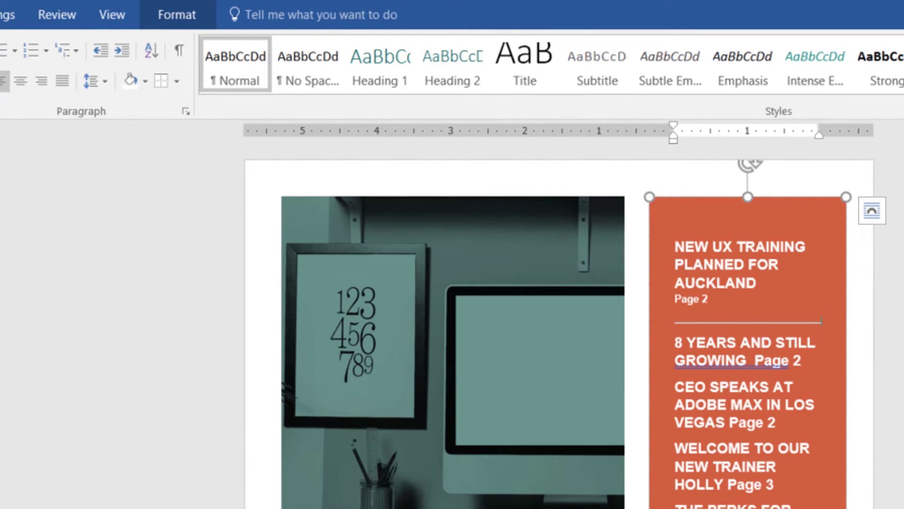
{"action": "left_click", "coordinate": [743, 273]}
{"action": "left_click", "coordinate": [761, 322]}
{"action": "double_click", "coordinate": [761, 322]}
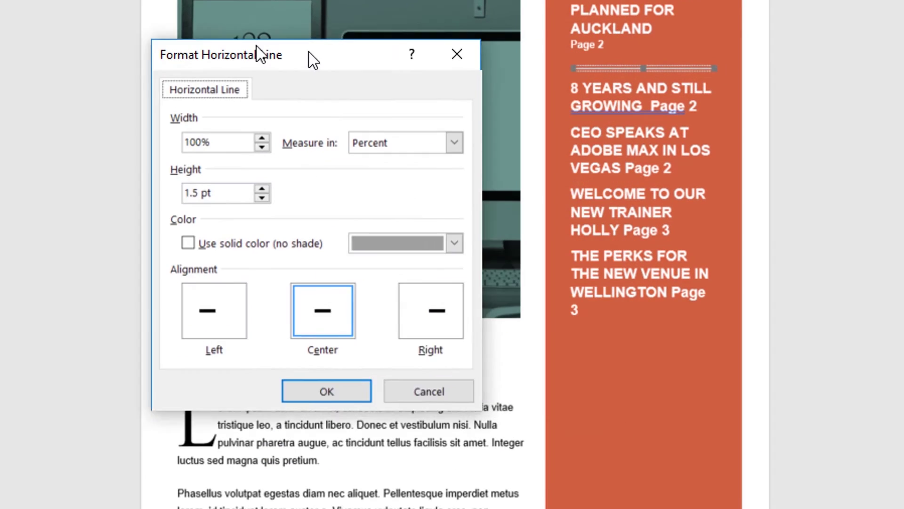
{"action": "left_click_drag", "start_coordinate": [309, 51], "coordinate": [223, 36]}
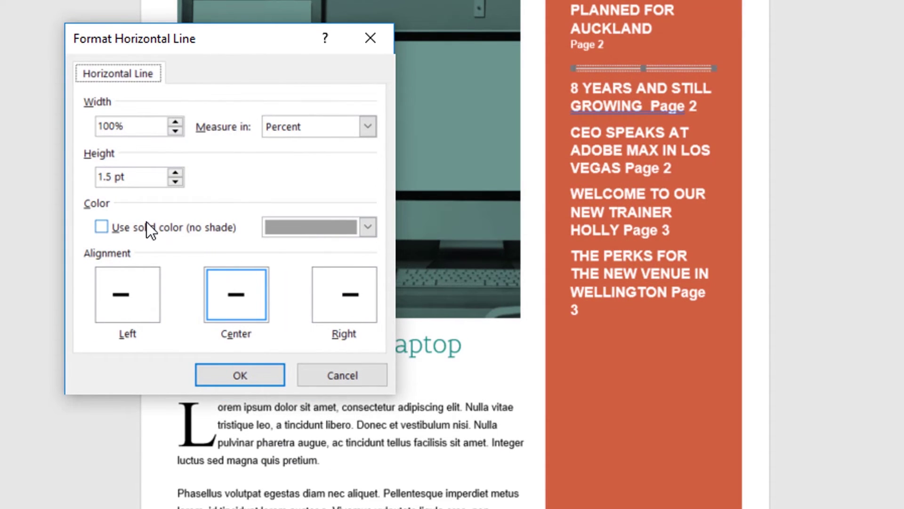
{"action": "left_click", "coordinate": [101, 227]}
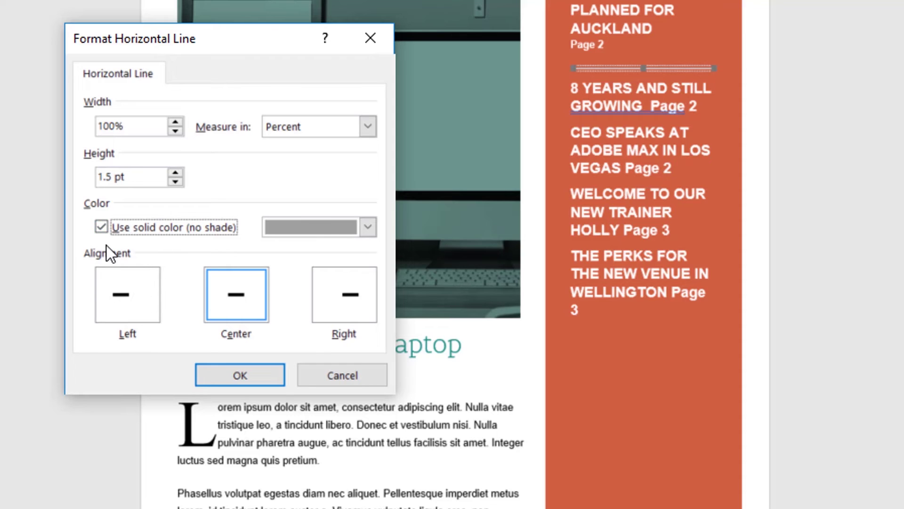
{"action": "left_click", "coordinate": [175, 173]}
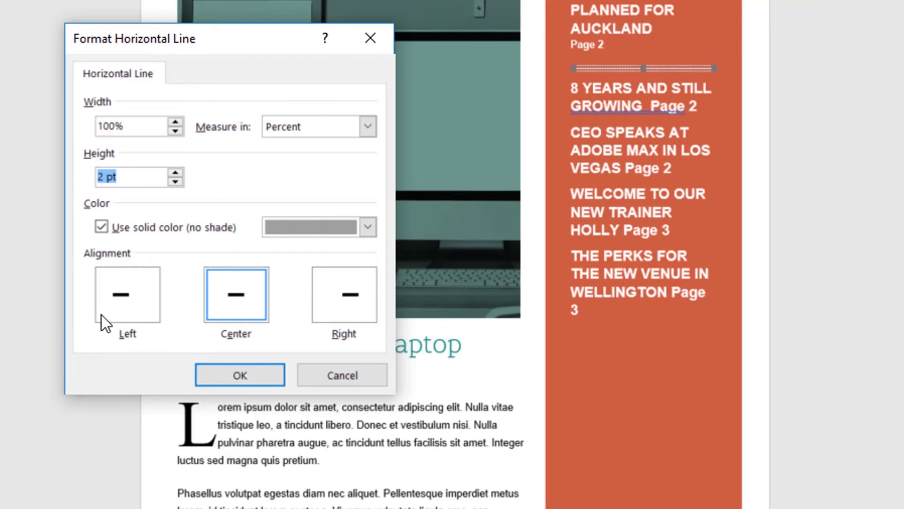
{"action": "left_click", "coordinate": [231, 374]}
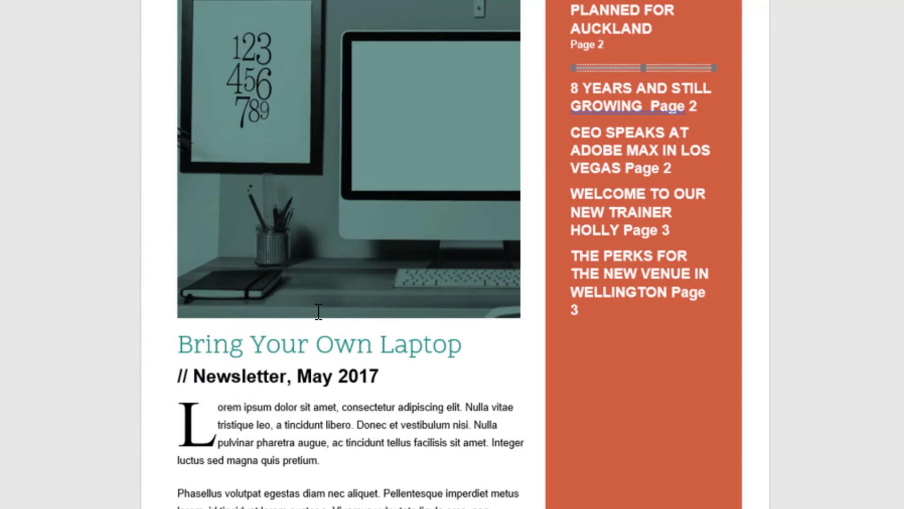
Change the horizontal rule's colour to white
{"action": "double_click", "coordinate": [660, 68]}
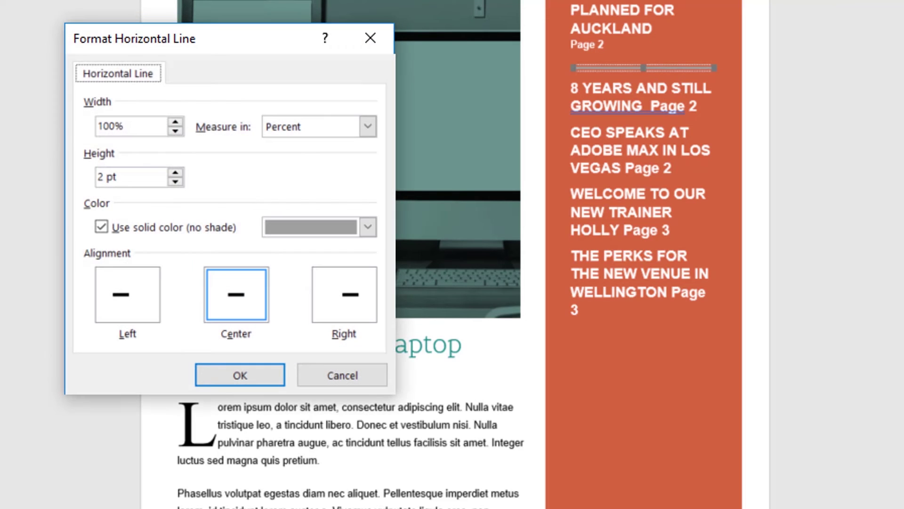
{"action": "left_click", "coordinate": [368, 227]}
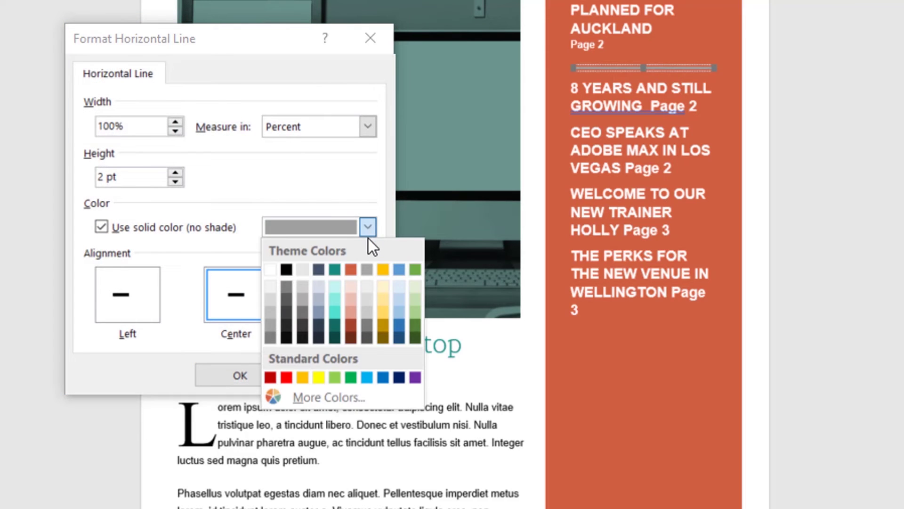
{"action": "left_click", "coordinate": [286, 269]}
{"action": "left_click", "coordinate": [236, 374]}
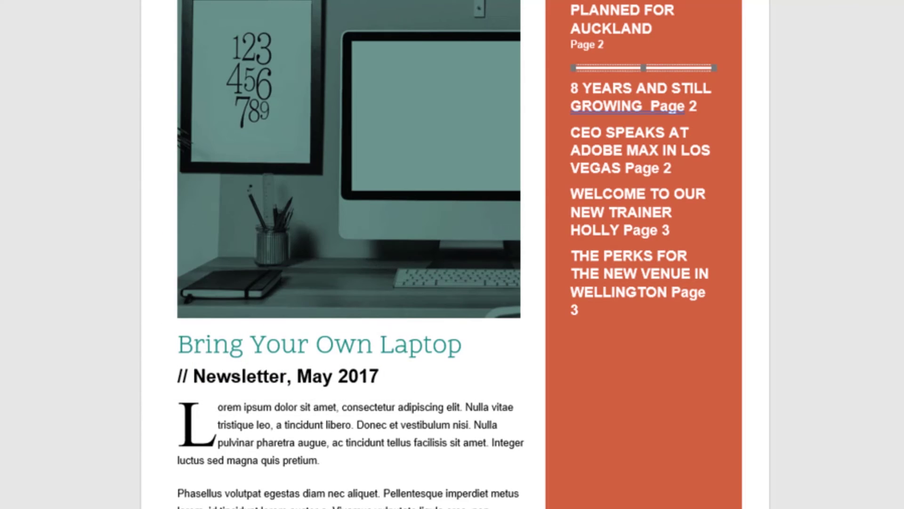
{"action": "left_click", "coordinate": [638, 95]}
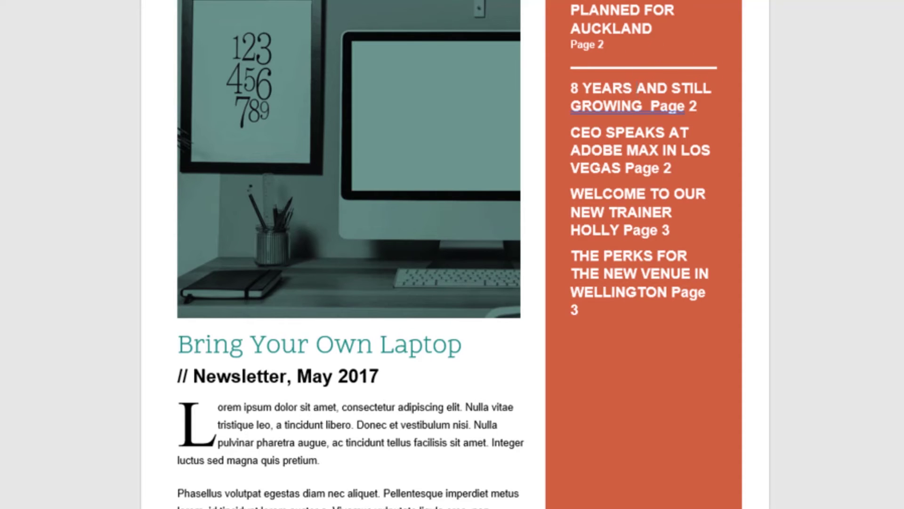
Remove the space after the first Page 2 line so the white rule sits right beneath it
{"action": "double_click", "coordinate": [597, 68]}
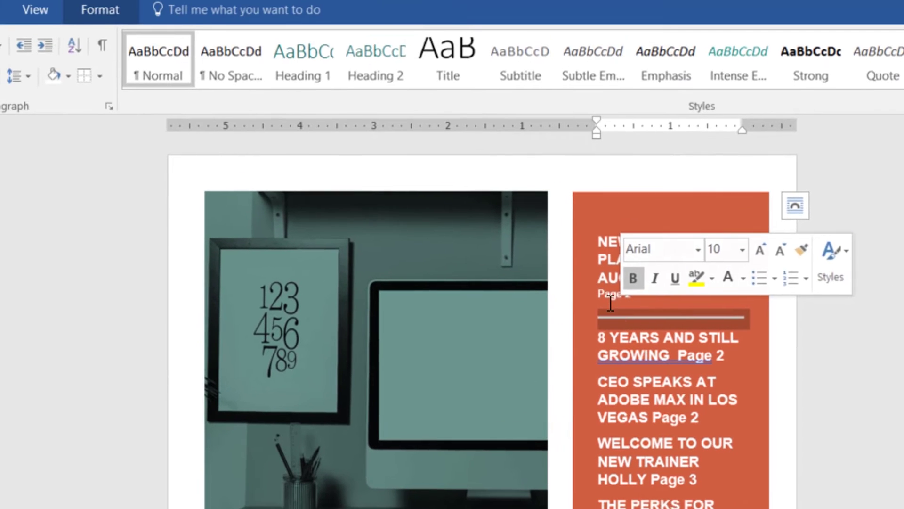
{"action": "left_click", "coordinate": [612, 302]}
{"action": "double_click", "coordinate": [611, 296]}
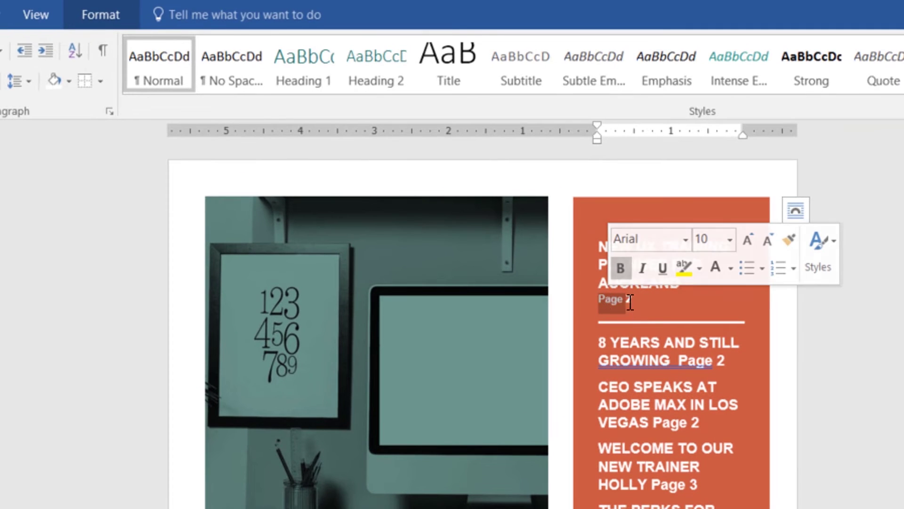
{"action": "left_click", "coordinate": [635, 294]}
{"action": "triple_click", "coordinate": [619, 300]}
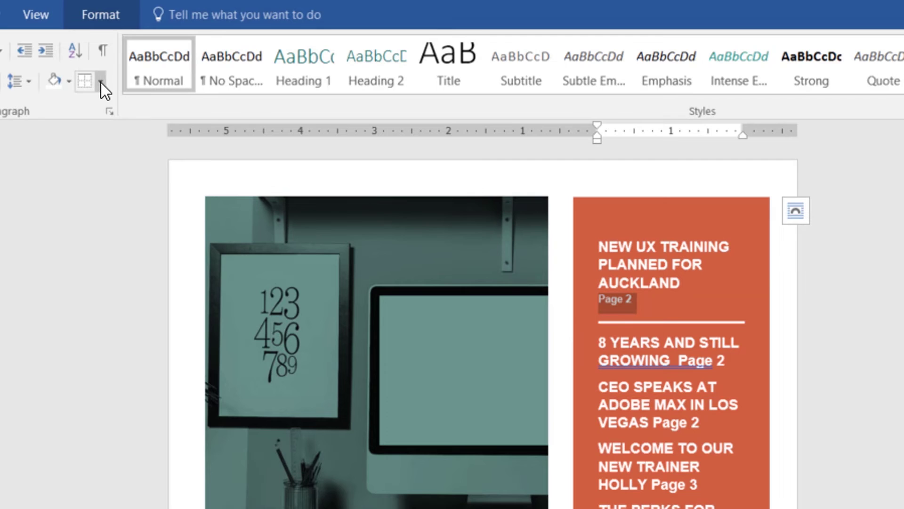
{"action": "left_click", "coordinate": [28, 83]}
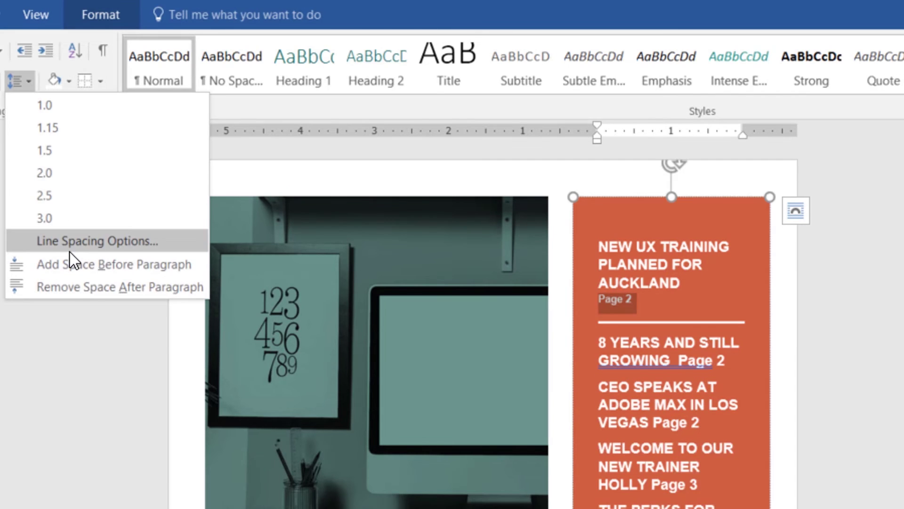
{"action": "left_click", "coordinate": [76, 283]}
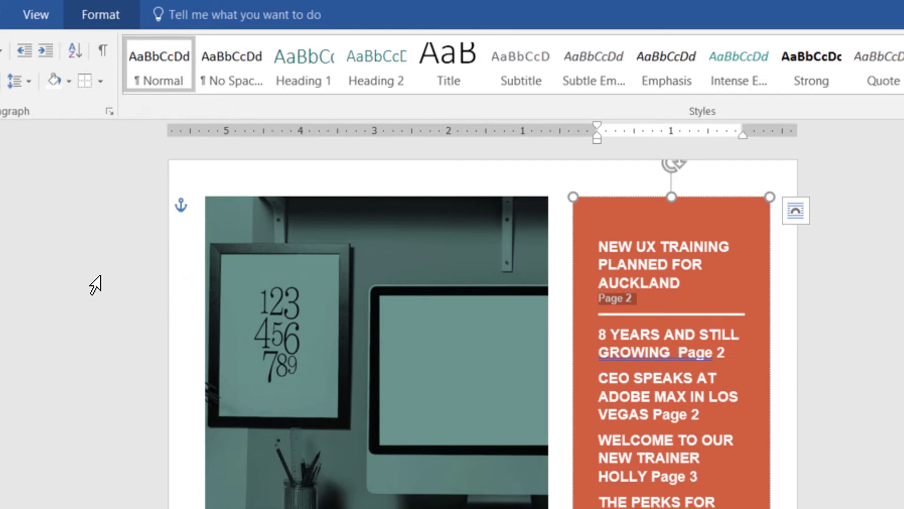
{"action": "left_click", "coordinate": [601, 335]}
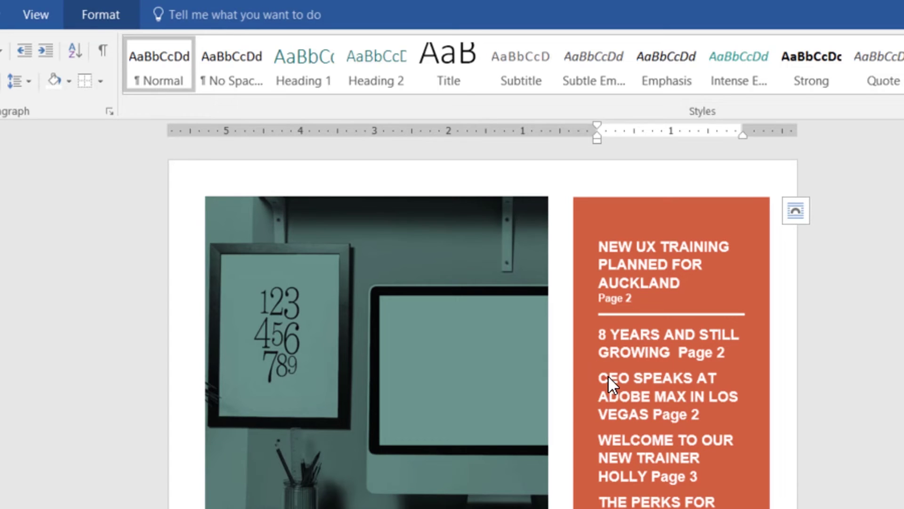
Move the Page 2 references after GROWING and VEGAS onto their own lines
{"action": "left_click", "coordinate": [672, 353]}
{"action": "key", "text": "Return"}
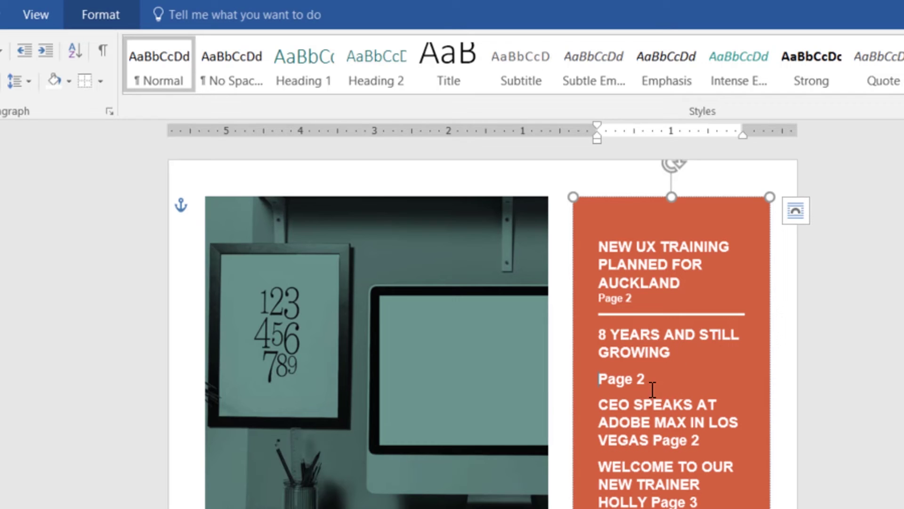
{"action": "left_click", "coordinate": [652, 434]}
{"action": "key", "text": "Return"}
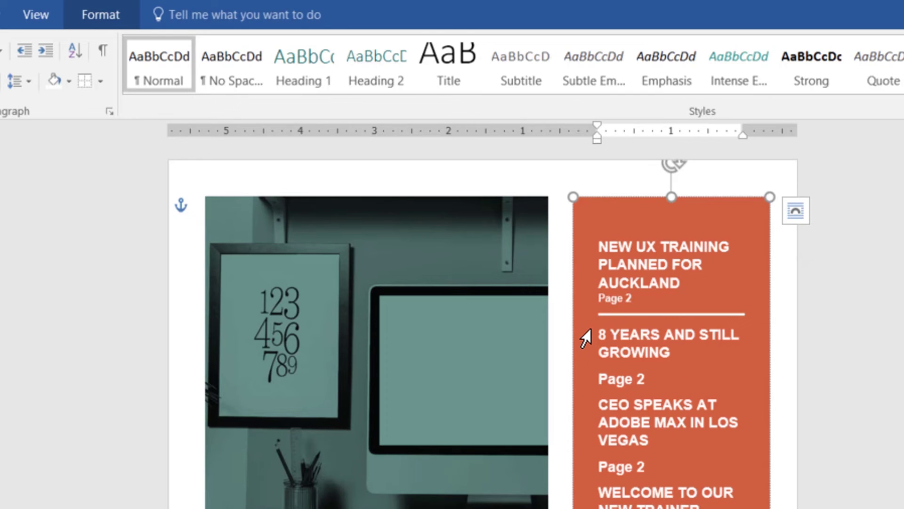
Paste copies of the white horizontal rule under the remaining Page lines, including the last entry
{"action": "left_click", "coordinate": [670, 298]}
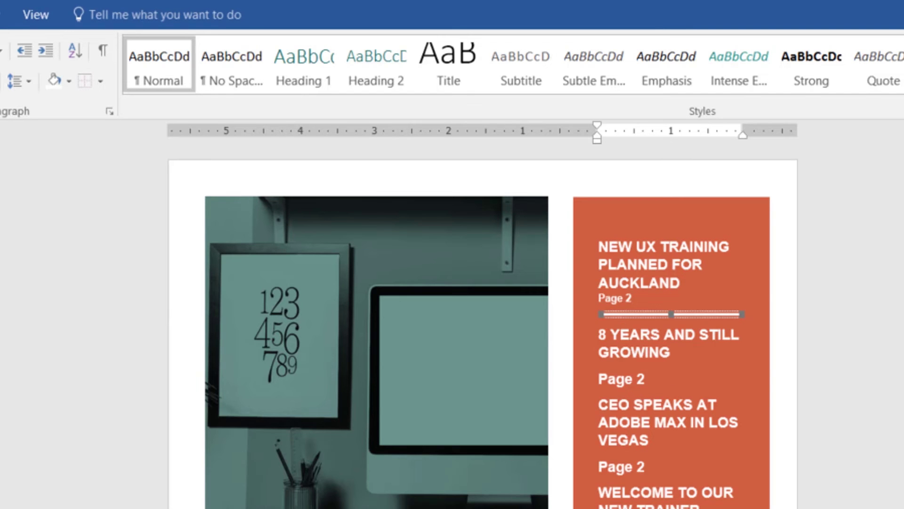
{"action": "left_click", "coordinate": [696, 362]}
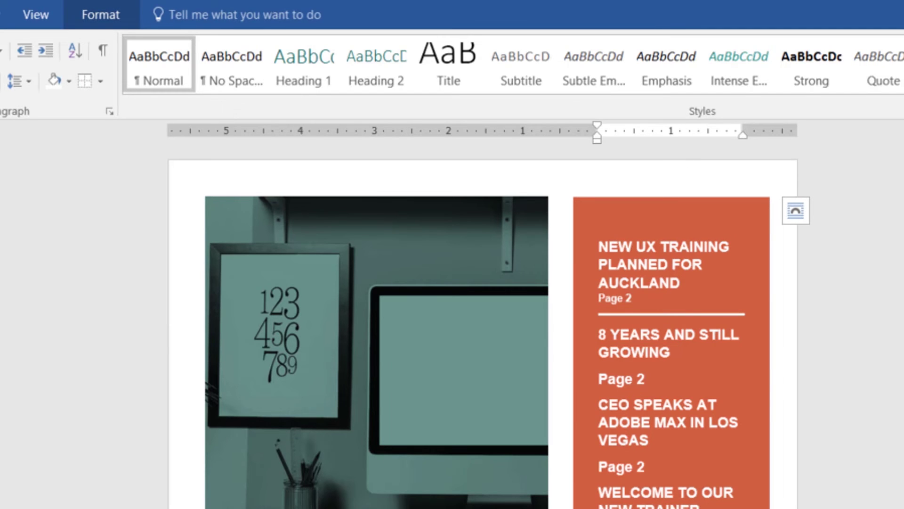
{"action": "key", "text": "ctrl+v"}
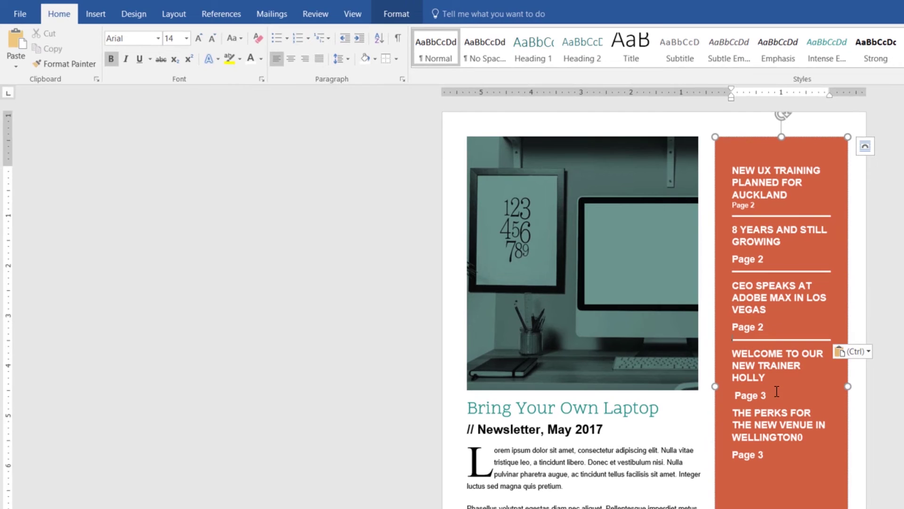
{"action": "key", "text": "ctrl+v"}
{"action": "left_click", "coordinate": [801, 456]}
{"action": "key", "text": "ctrl+v"}
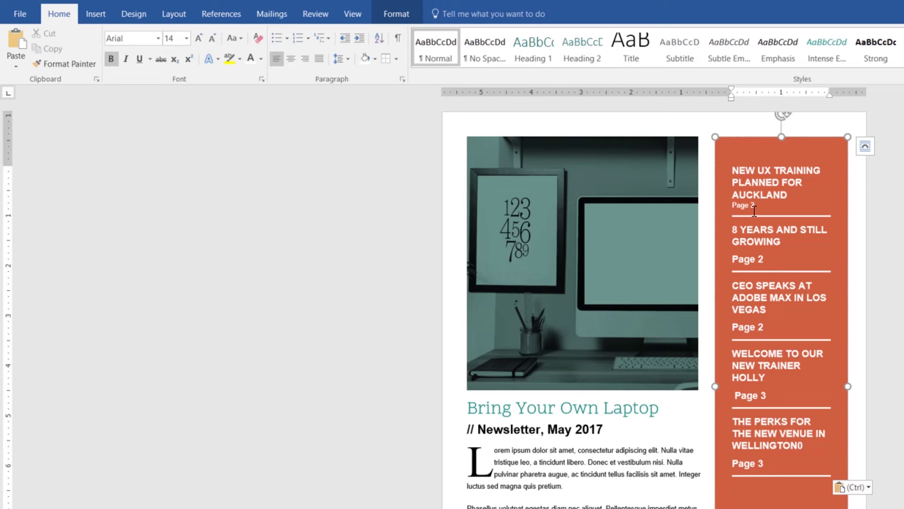
Format Painter the small first Page 2 style onto the other Page 2 and Page 3 lines
{"action": "left_click_drag", "start_coordinate": [758, 205], "coordinate": [732, 206]}
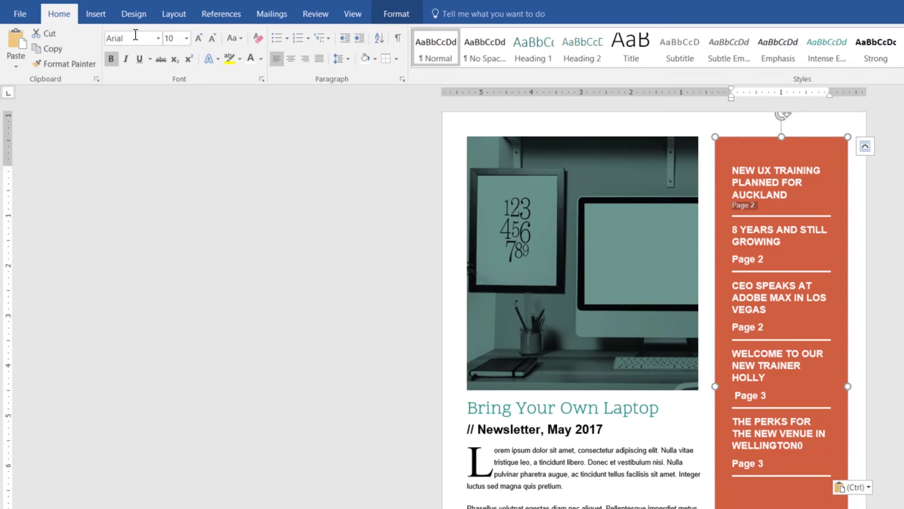
{"action": "left_click", "coordinate": [87, 71]}
{"action": "left_click_drag", "start_coordinate": [766, 259], "coordinate": [729, 259]}
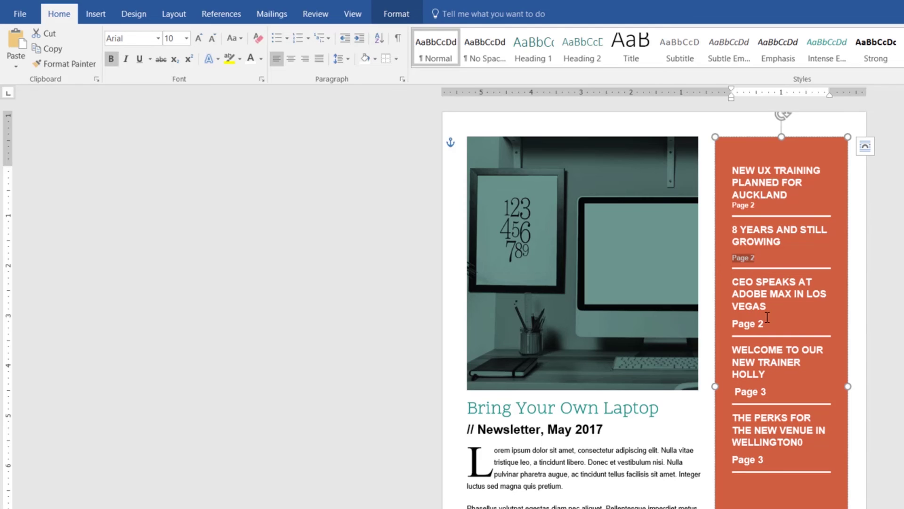
{"action": "left_click", "coordinate": [71, 65]}
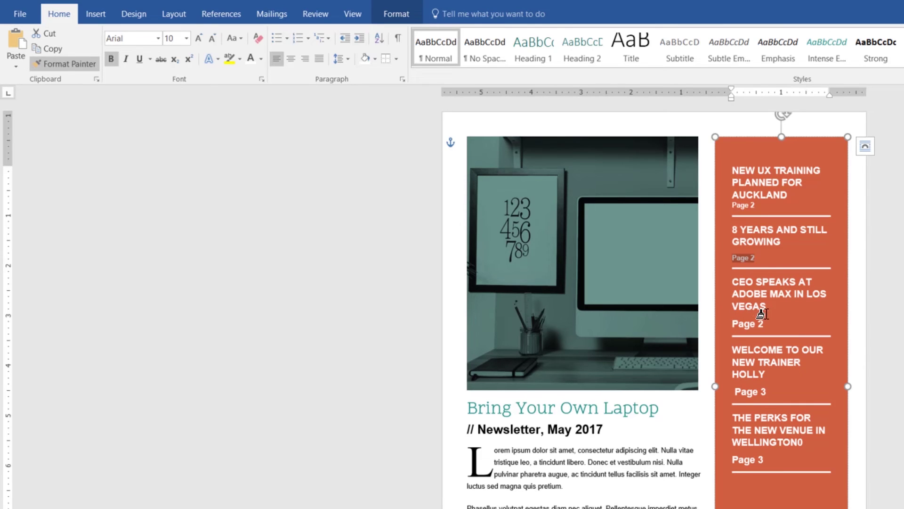
{"action": "left_click_drag", "start_coordinate": [749, 323], "coordinate": [732, 323]}
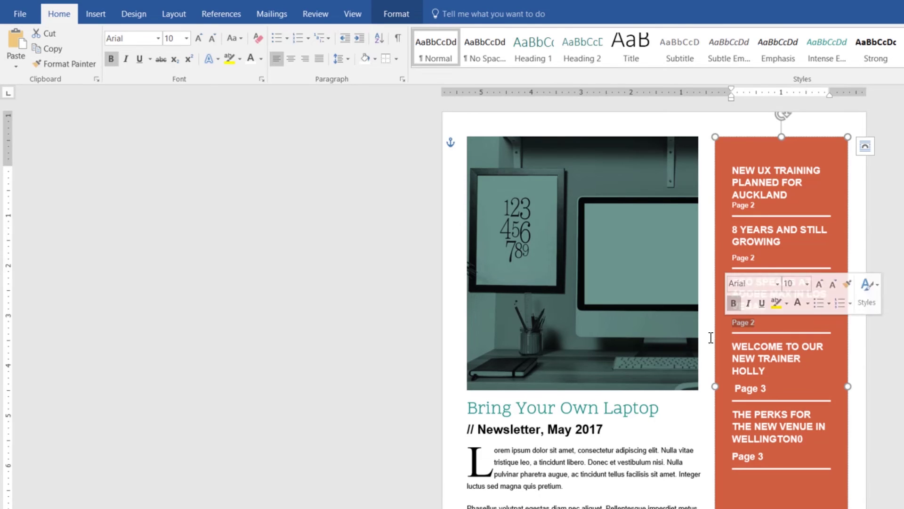
{"action": "left_click", "coordinate": [59, 65]}
{"action": "left_click_drag", "start_coordinate": [767, 388], "coordinate": [720, 385]}
{"action": "left_click", "coordinate": [70, 63]}
{"action": "left_click_drag", "start_coordinate": [765, 452], "coordinate": [732, 452]}
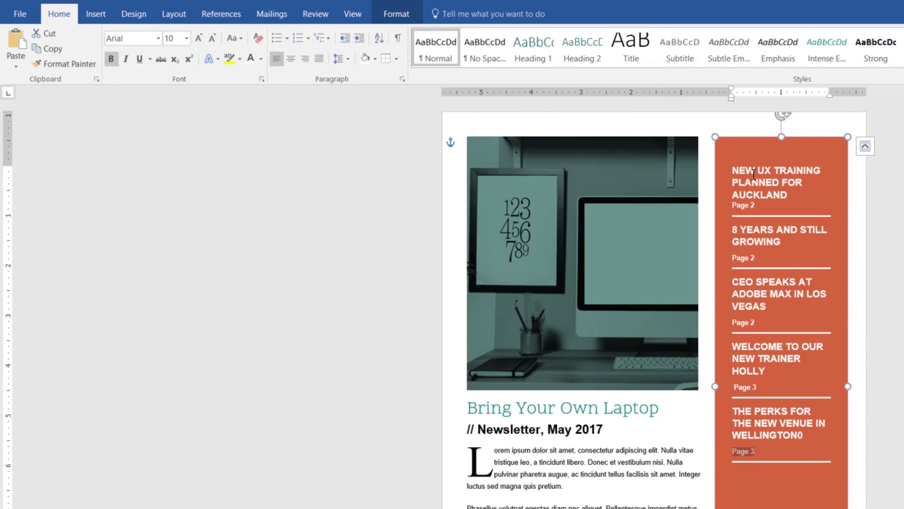
Apply the NEW UX TRAINING PLANNED FOR AUCKLAND headline formatting to the other four headlines
{"action": "left_click_drag", "start_coordinate": [800, 196], "coordinate": [733, 170]}
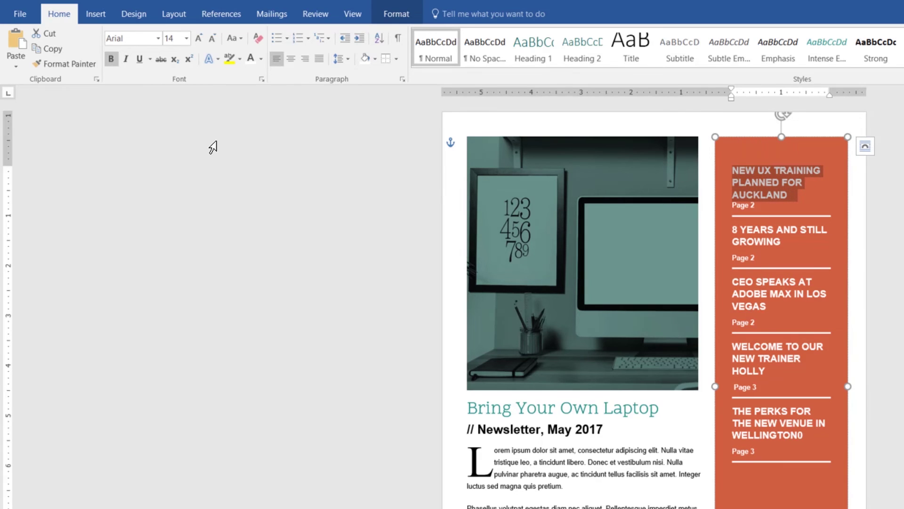
{"action": "left_click", "coordinate": [71, 64]}
{"action": "left_click_drag", "start_coordinate": [779, 243], "coordinate": [729, 231]}
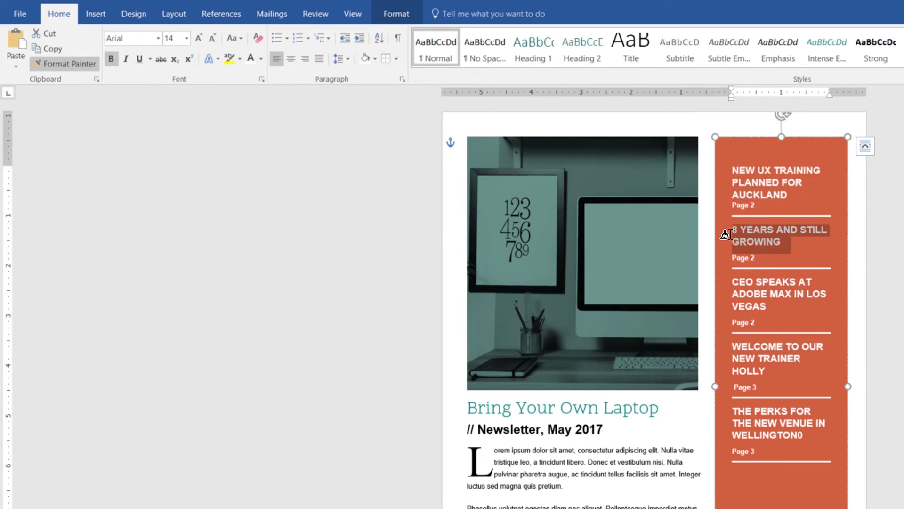
{"action": "left_click", "coordinate": [80, 65]}
{"action": "left_click_drag", "start_coordinate": [766, 298], "coordinate": [732, 277]}
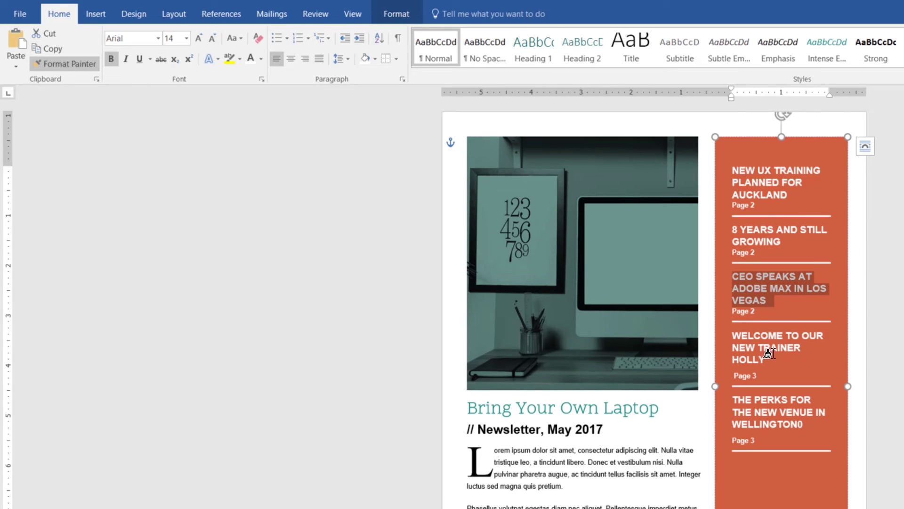
{"action": "left_click_drag", "start_coordinate": [772, 359], "coordinate": [715, 332]}
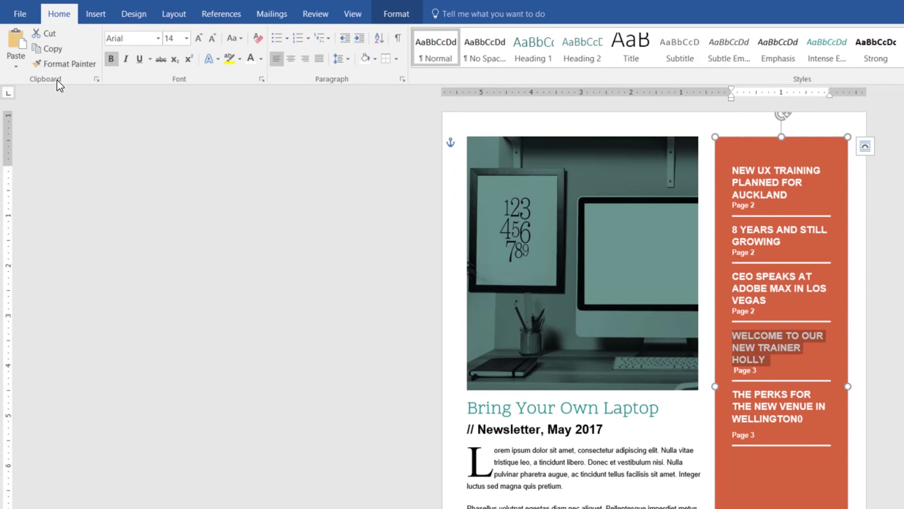
{"action": "left_click", "coordinate": [64, 64]}
{"action": "left_click_drag", "start_coordinate": [813, 417], "coordinate": [728, 395]}
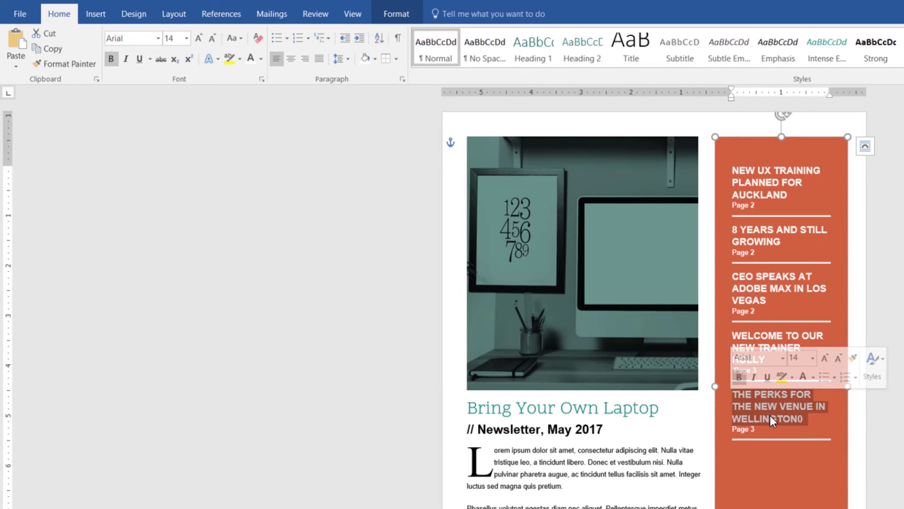
{"action": "left_click", "coordinate": [800, 419]}
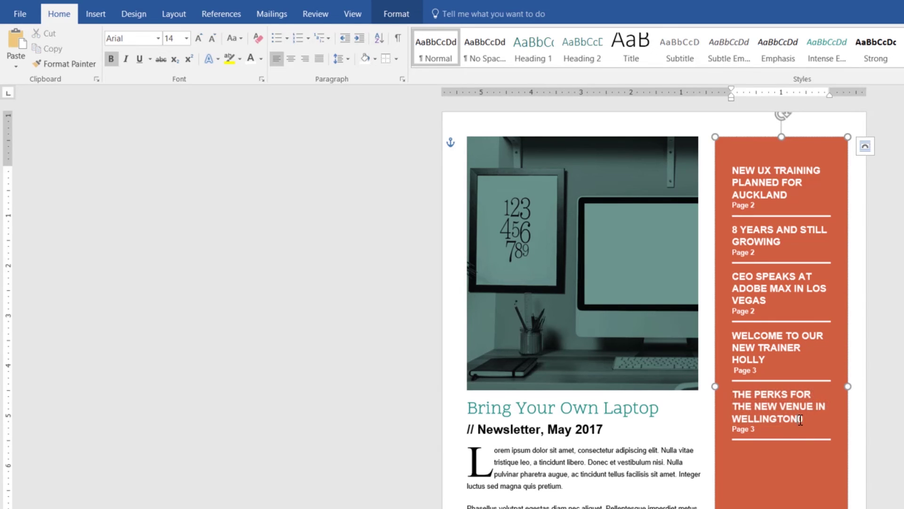
Fix WELLINGTON0 to read WELLINGTON, then test and remove a blank line above 8 YEARS AND STILL GROWING
{"action": "key", "text": "BackSpace"}
{"action": "type", "text": "N"}
{"action": "key", "text": "Return"}
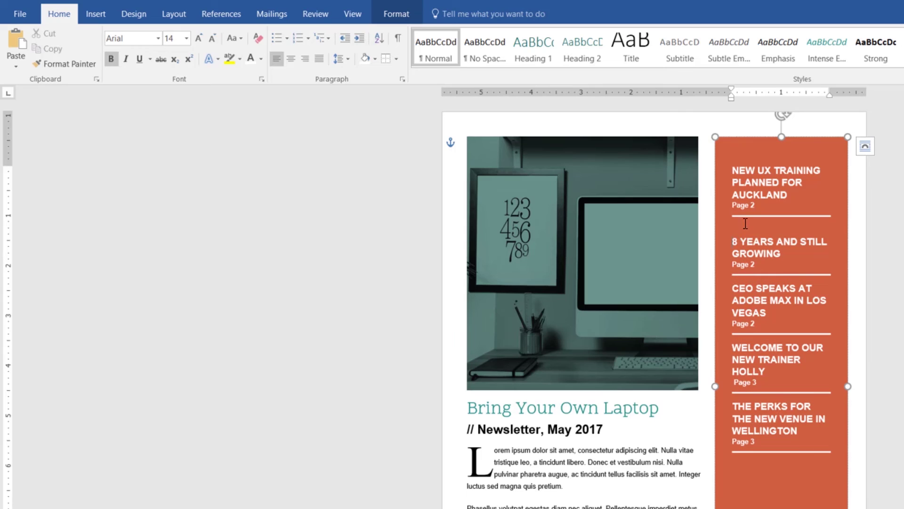
{"action": "key", "text": "BackSpace"}
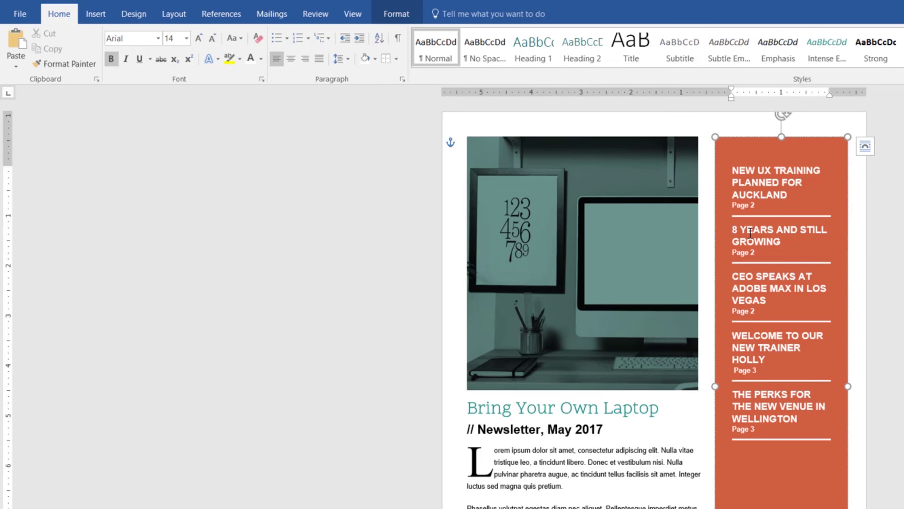
{"action": "key", "text": "Return"}
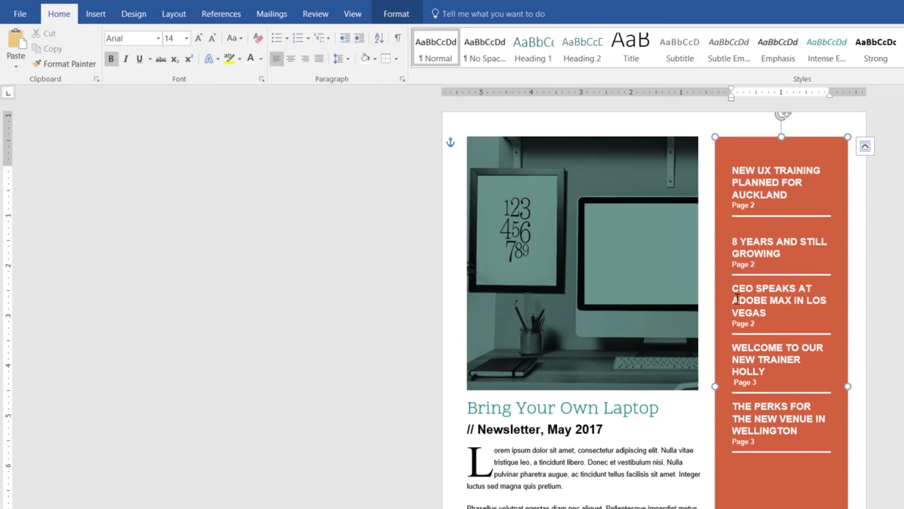
{"action": "key", "text": "BackSpace"}
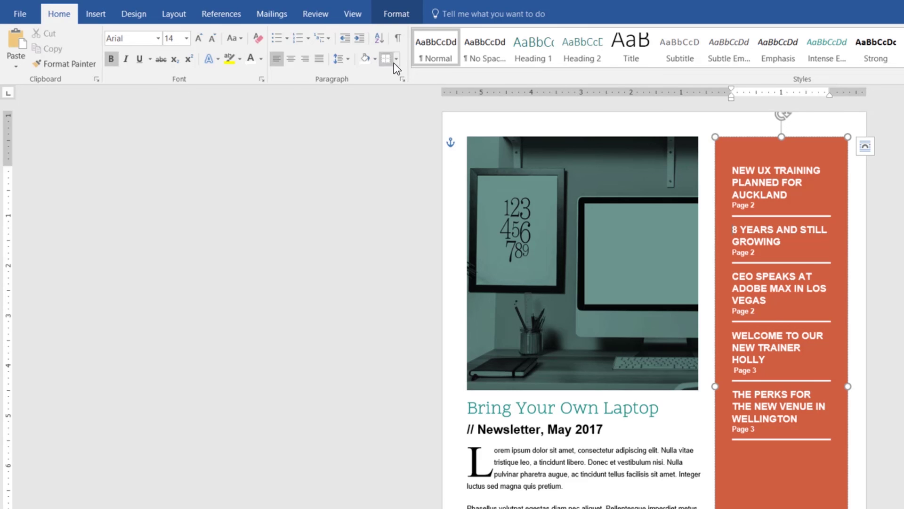
Set Spacing Before to 20 pt for the 8 YEARS AND STILL GROWING headline in the Paragraph dialog
{"action": "left_click", "coordinate": [348, 60]}
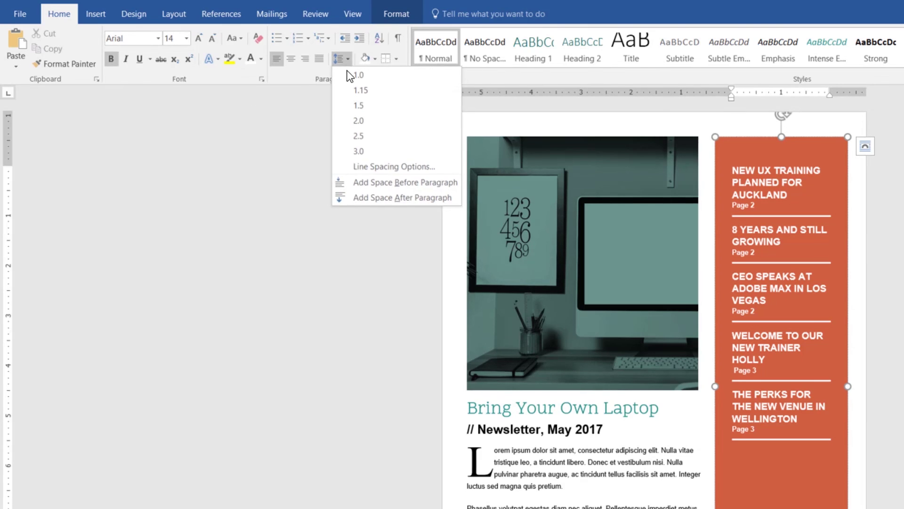
{"action": "left_click", "coordinate": [370, 166]}
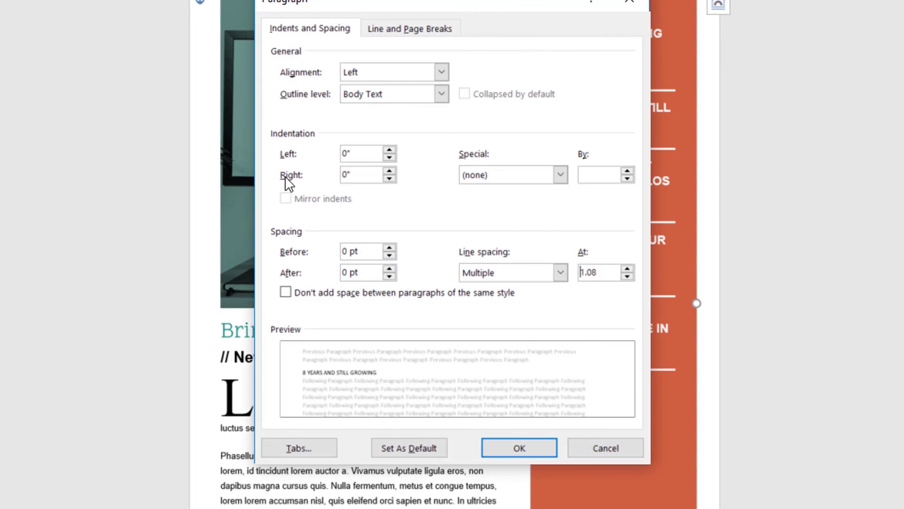
{"action": "left_click_drag", "start_coordinate": [356, 252], "coordinate": [340, 267]}
{"action": "left_click", "coordinate": [371, 248]}
{"action": "double_click", "coordinate": [344, 250]}
{"action": "type", "text": "20"}
{"action": "left_click", "coordinate": [523, 449]}
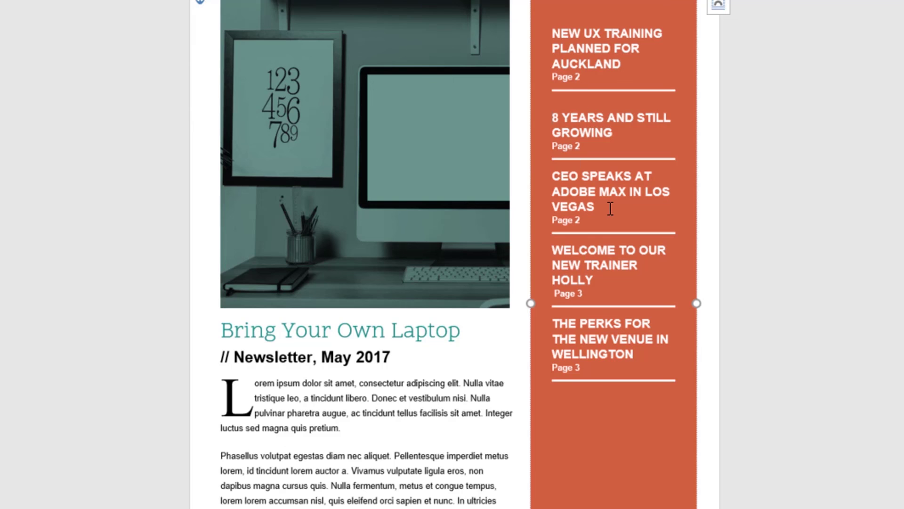
Give the CEO, new-trainer welcome and PERKS headlines the same space before them
{"action": "left_click_drag", "start_coordinate": [612, 134], "coordinate": [593, 133]}
{"action": "triple_click", "coordinate": [606, 135]}
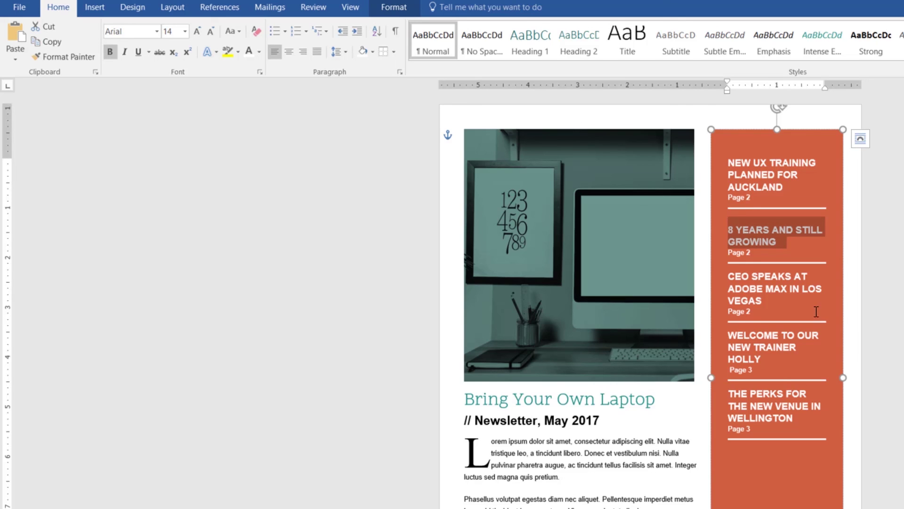
{"action": "left_click_drag", "start_coordinate": [769, 298], "coordinate": [727, 281]}
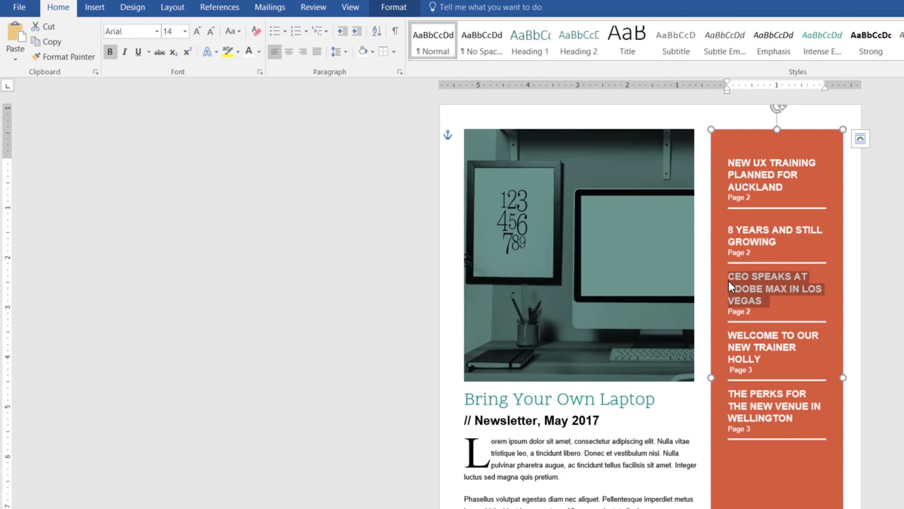
{"action": "key", "text": "ctrl+0"}
{"action": "triple_click", "coordinate": [737, 358]}
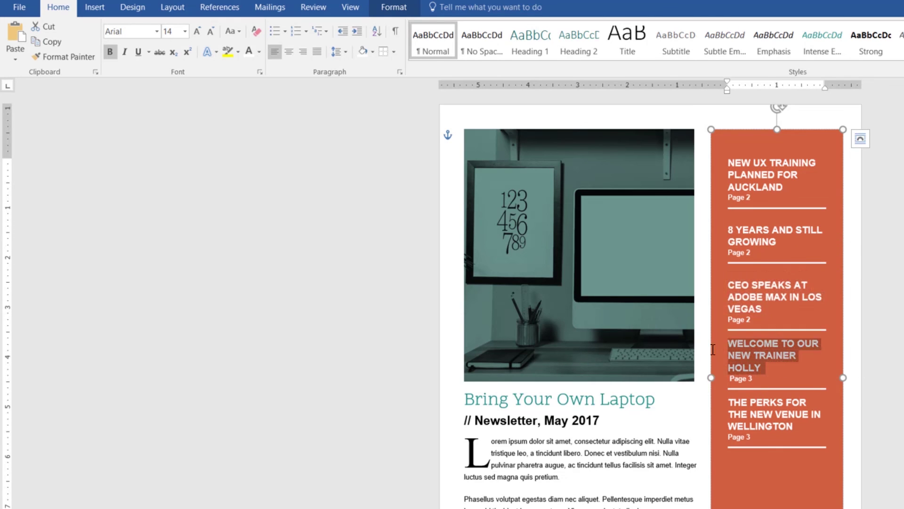
{"action": "key", "text": "ctrl+0"}
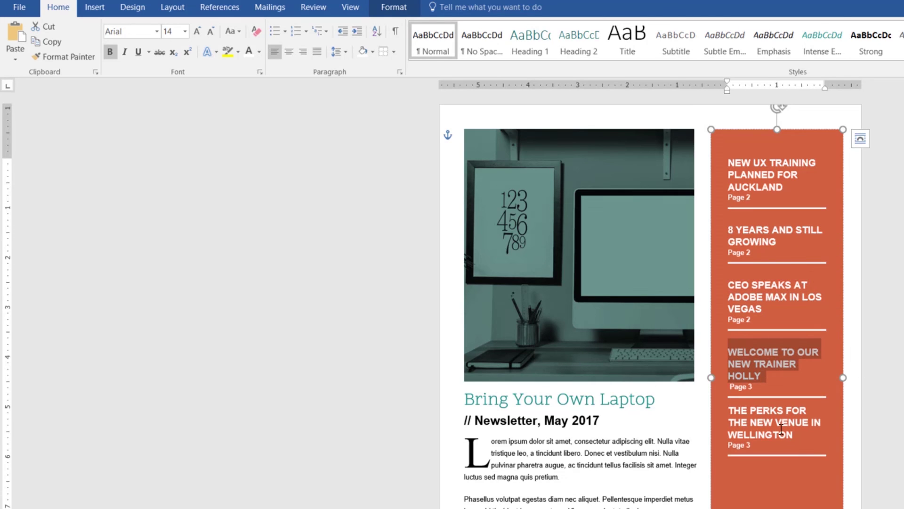
{"action": "triple_click", "coordinate": [737, 411]}
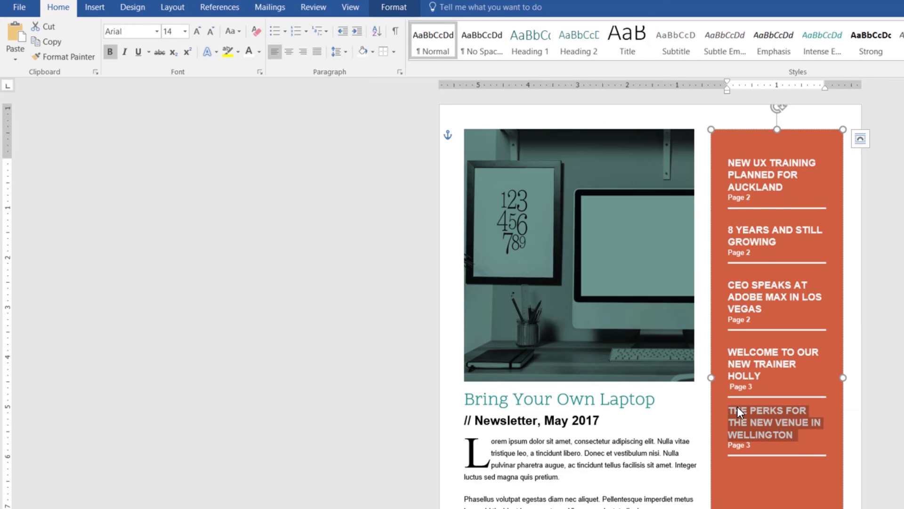
{"action": "key", "text": "ctrl+0"}
{"action": "left_click", "coordinate": [736, 406]}
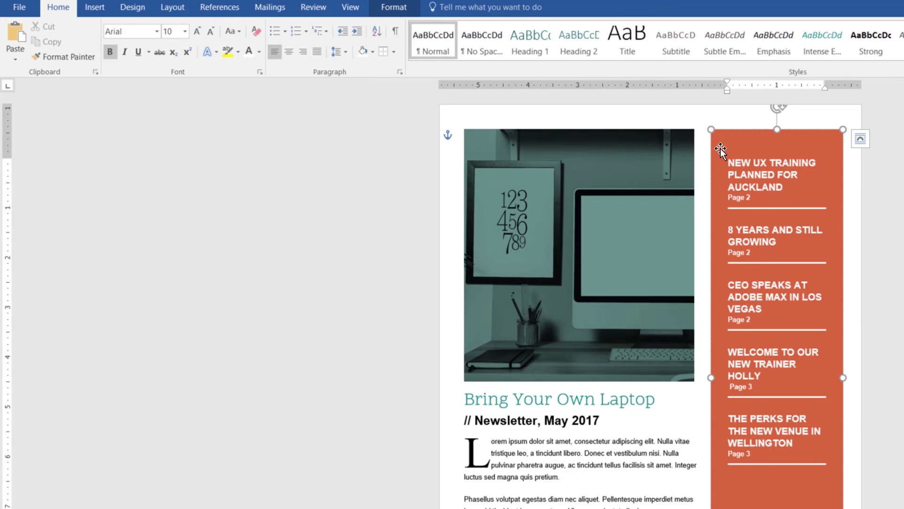